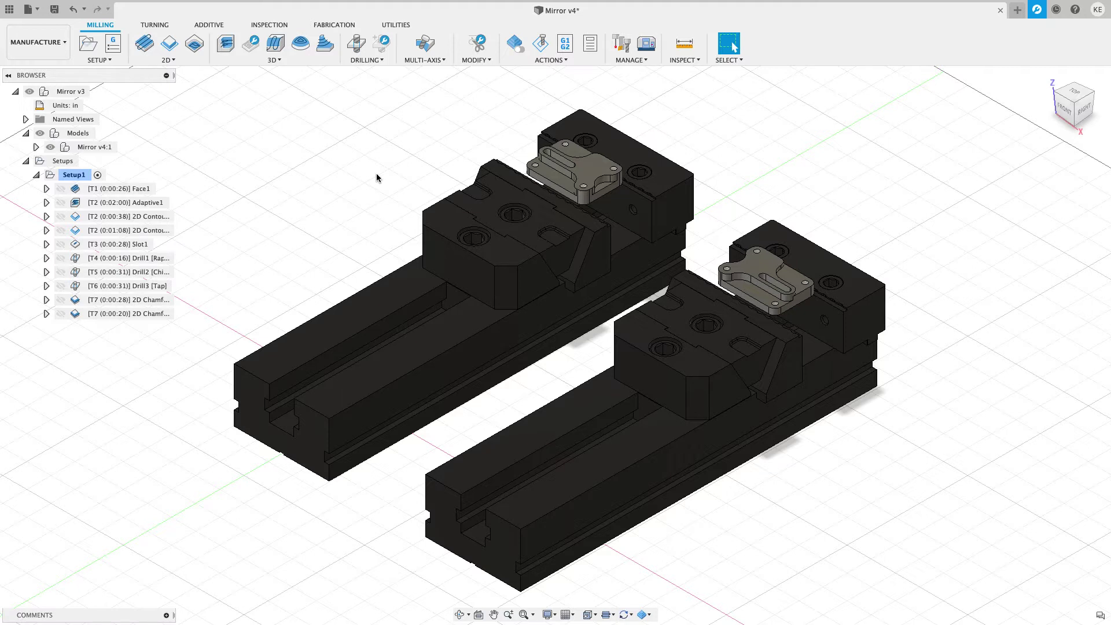
- Select Setup1 to display its stock box and work origin on the left vise's bracket
click(81, 176)
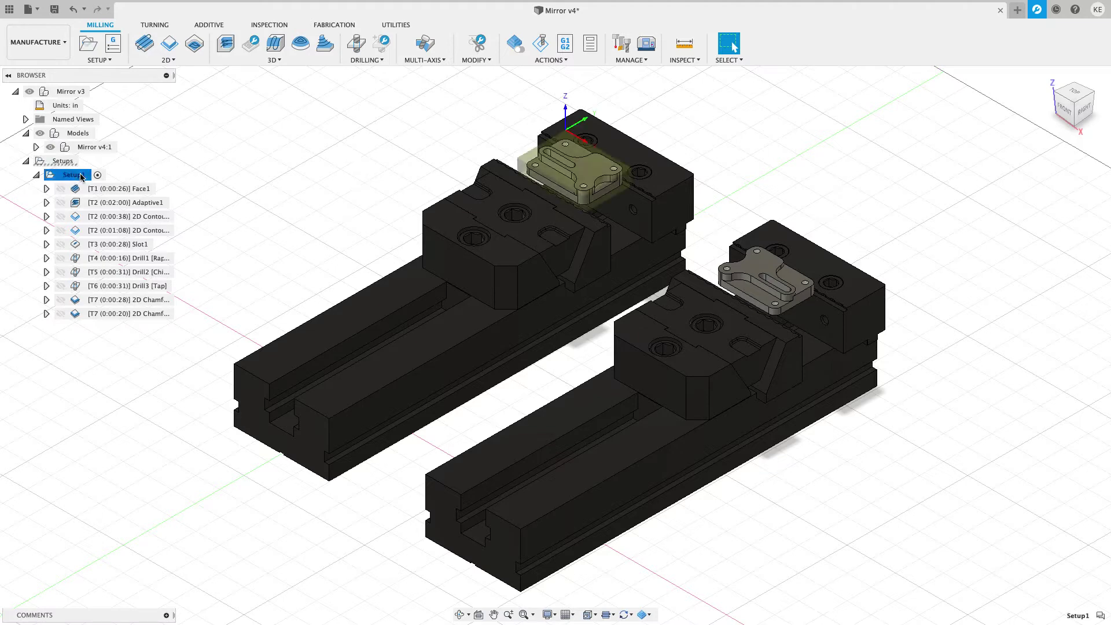
click(541, 43)
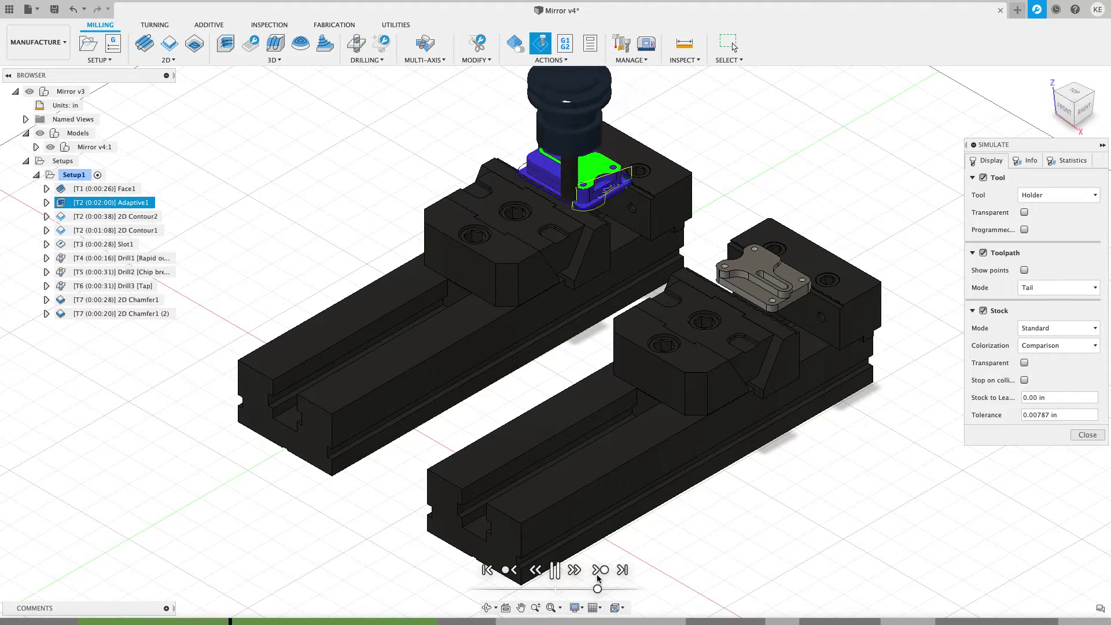
click(599, 573)
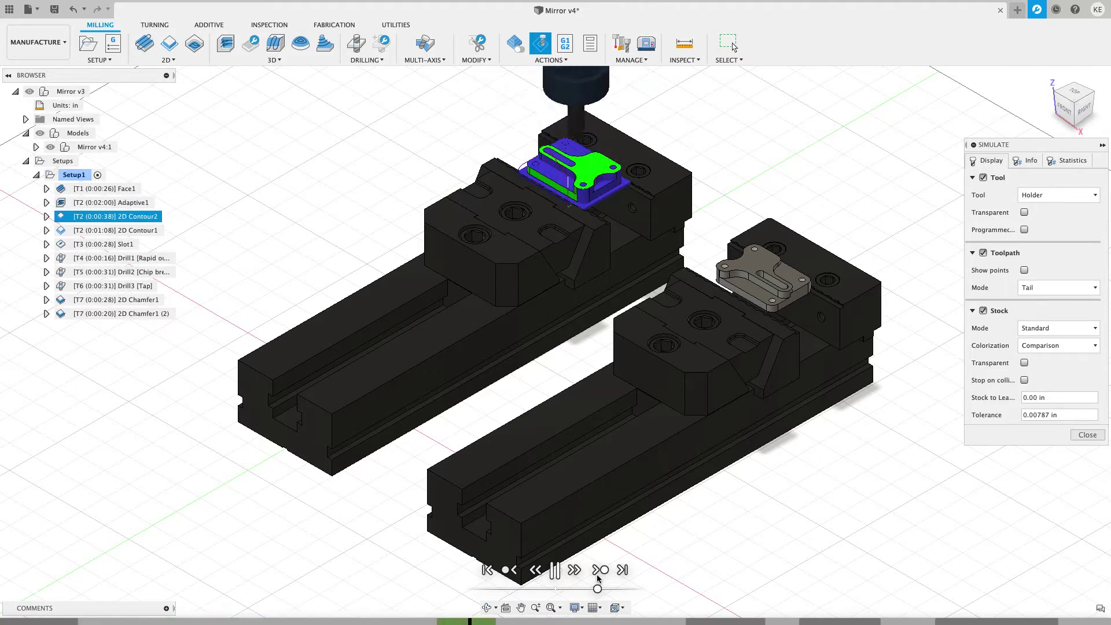
click(599, 572)
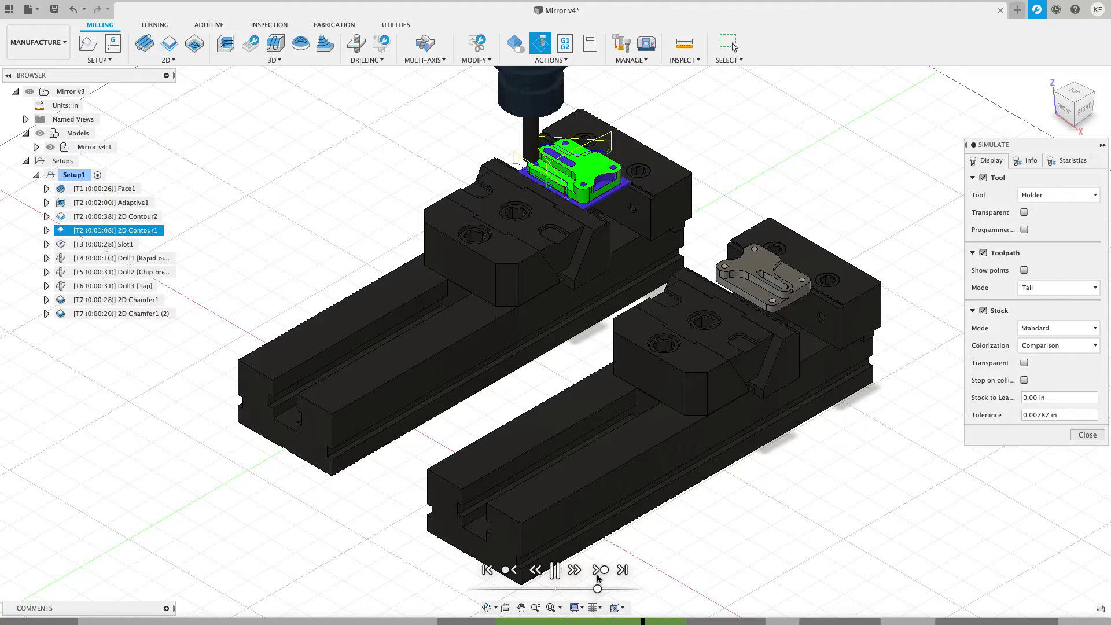
click(599, 577)
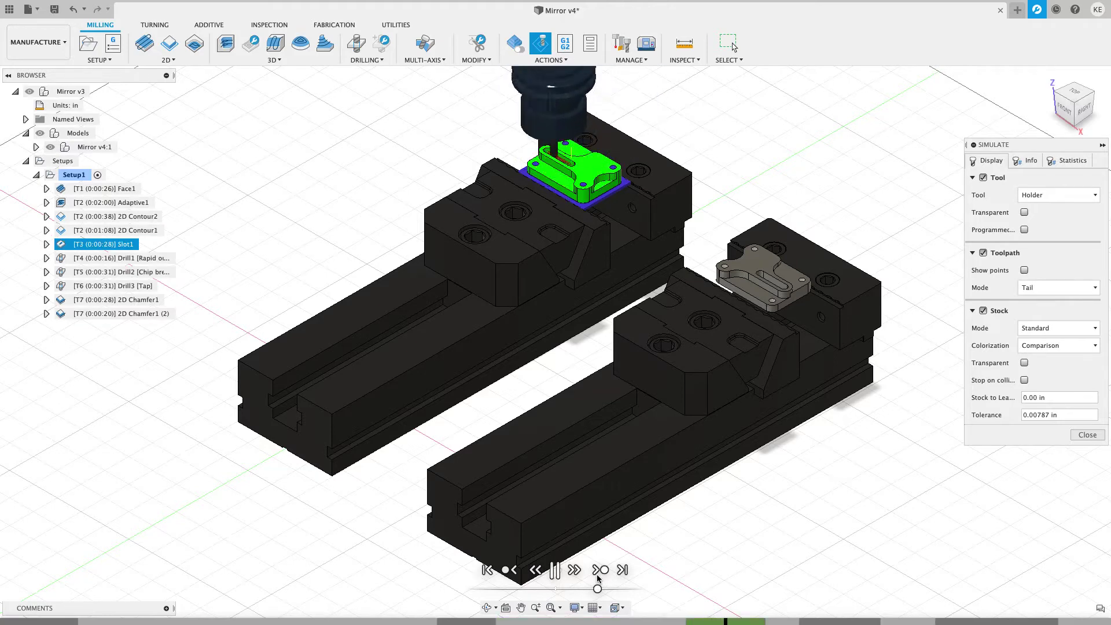
click(598, 577)
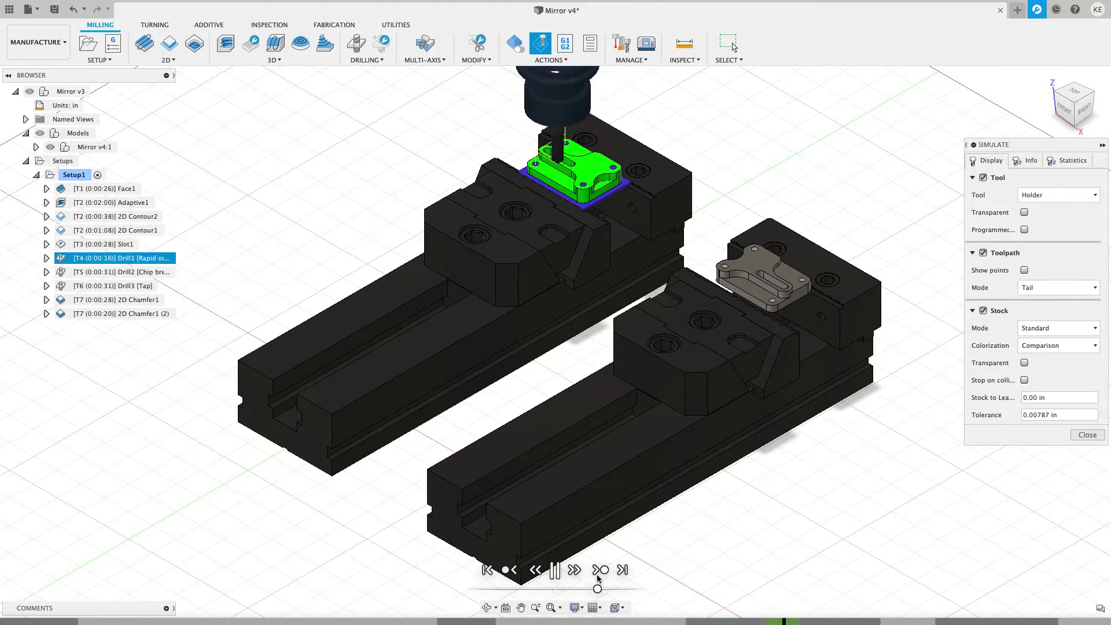
click(599, 577)
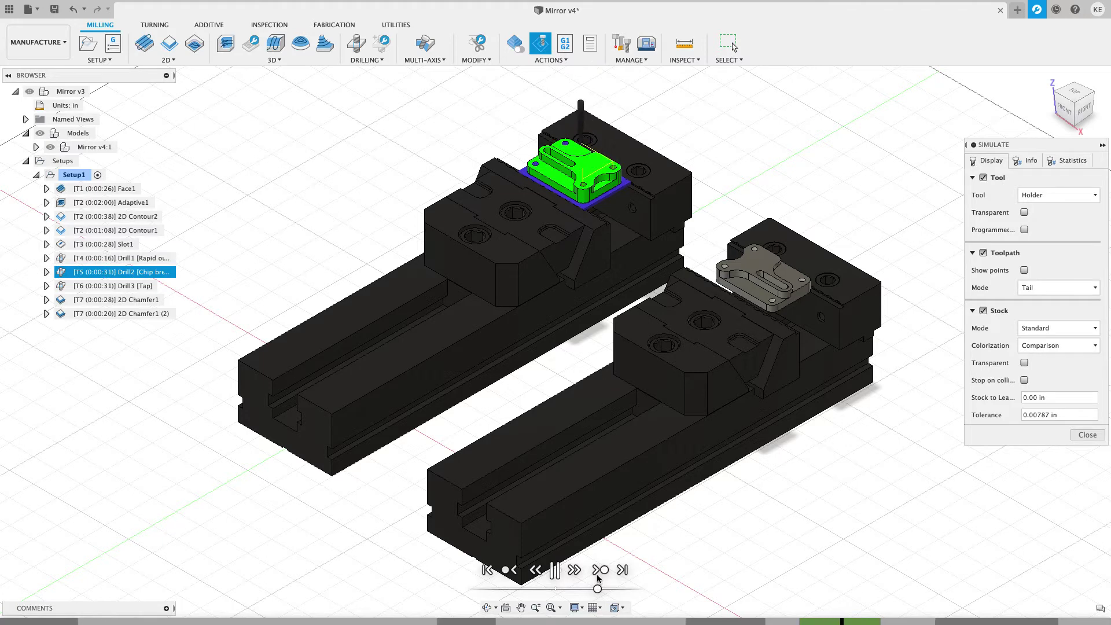
click(599, 578)
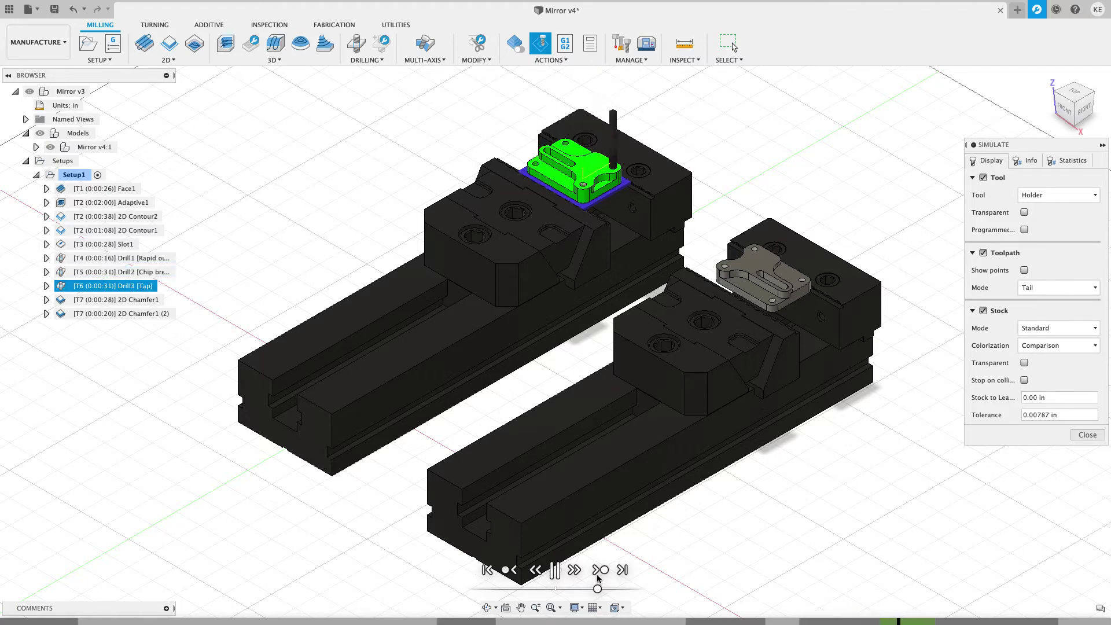
click(599, 577)
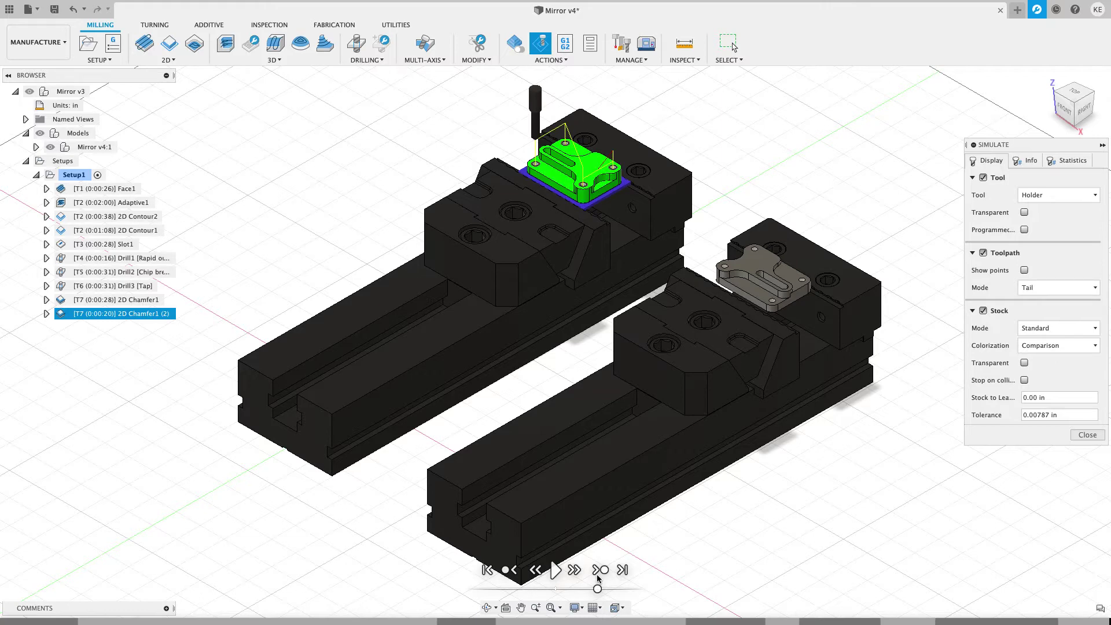
click(1087, 435)
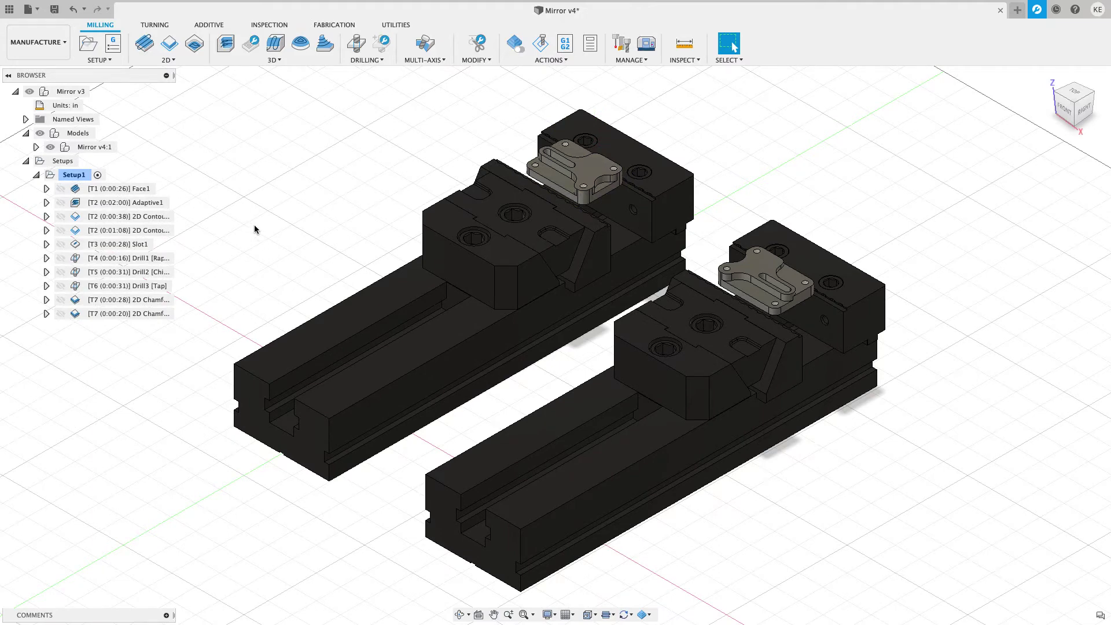
- Add all ten Setup1 operations to a new pattern of type Mirror pattern
click(141, 189)
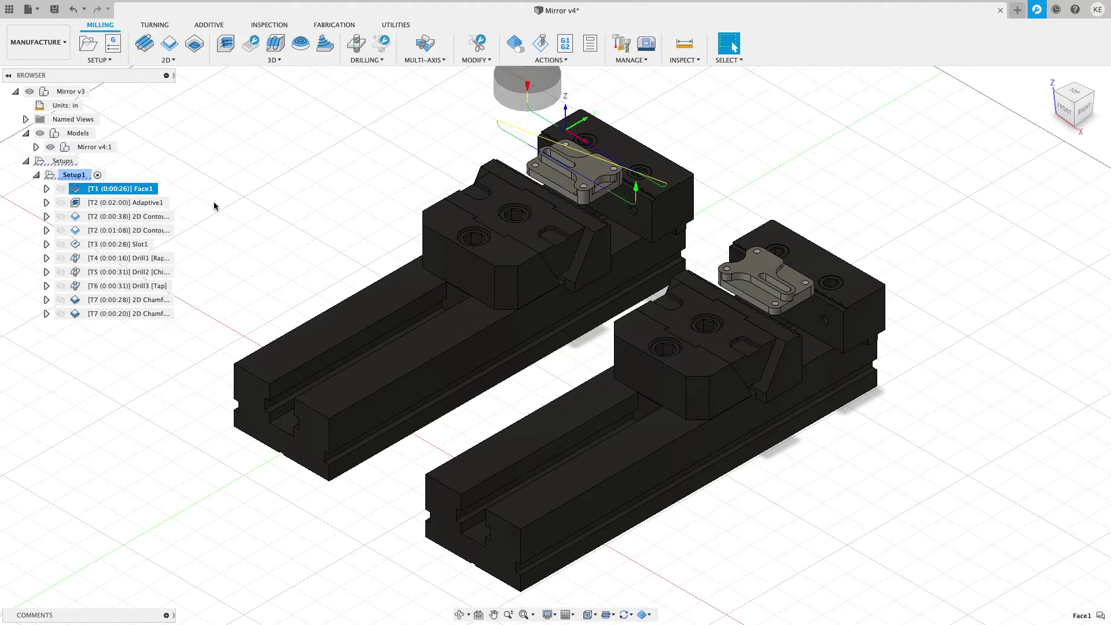
shift+click(144, 316)
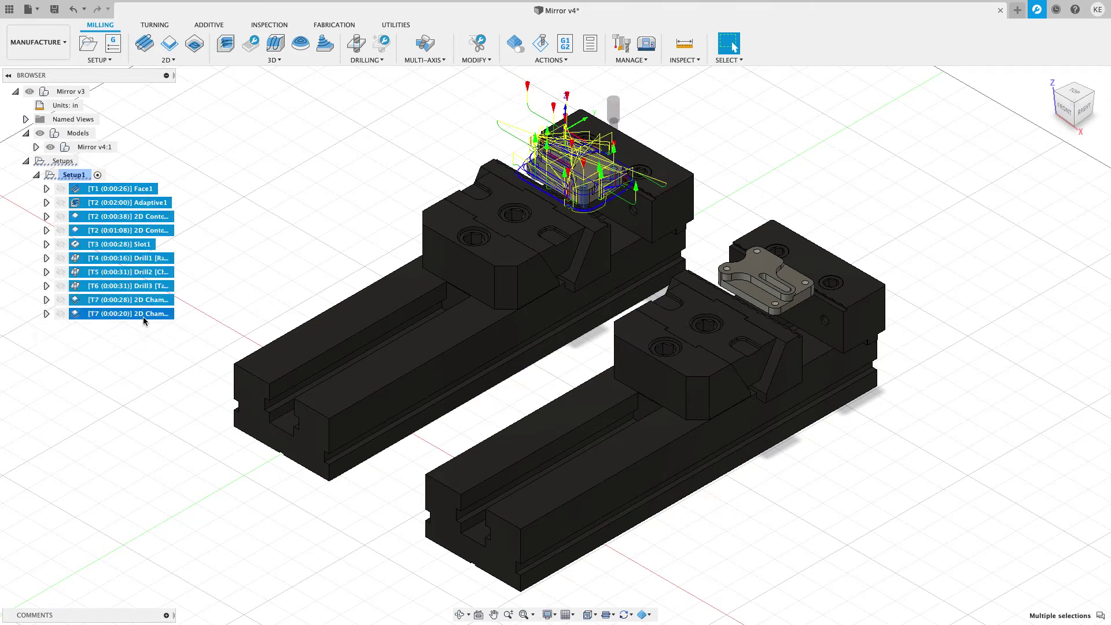
right_click(144, 204)
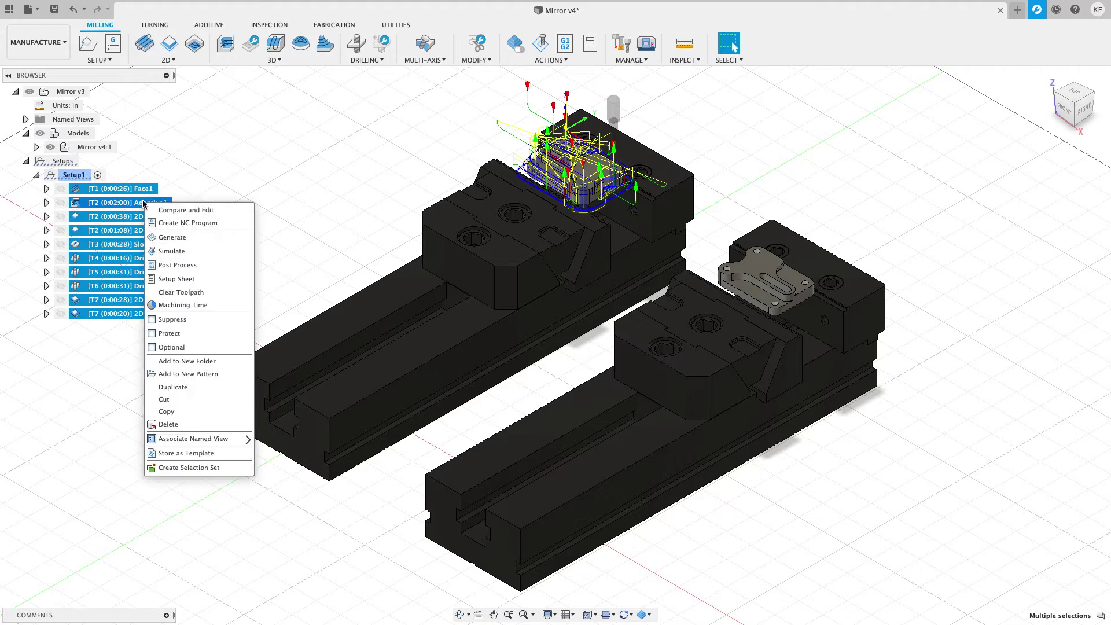
click(197, 374)
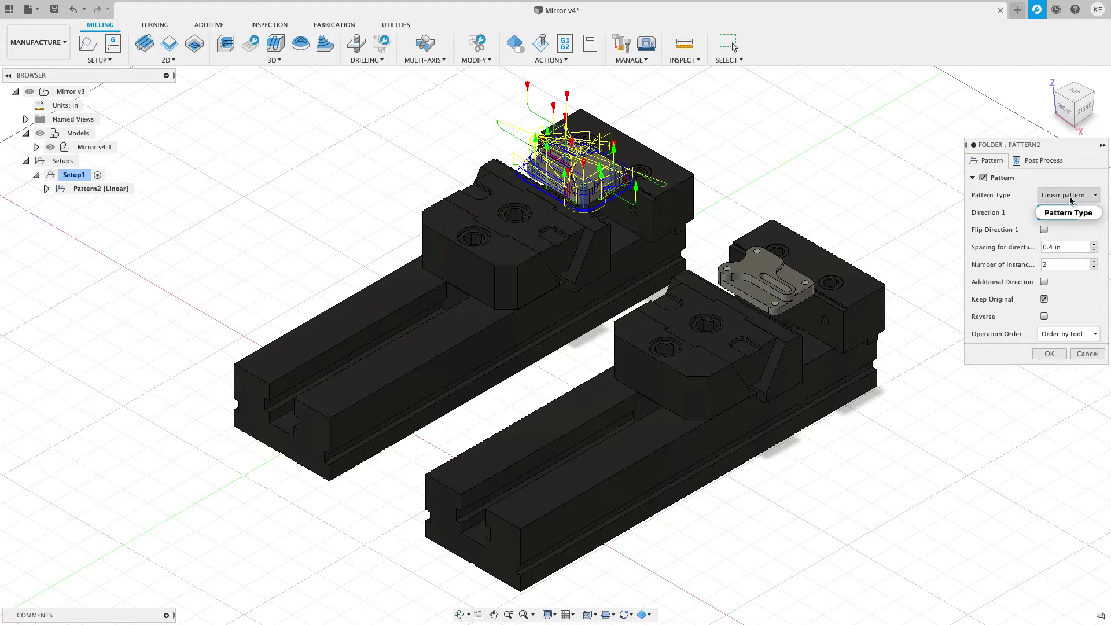
click(1071, 199)
click(1062, 236)
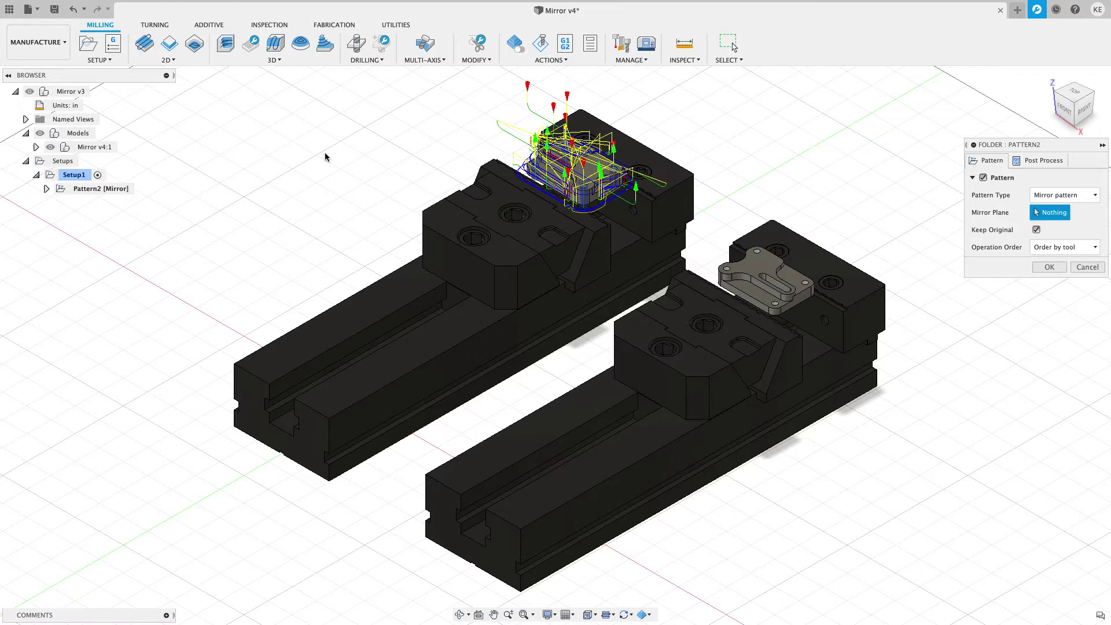
- Use Plane1 as the mirror plane, confirm, and check the toolpaths on both vises
click(35, 147)
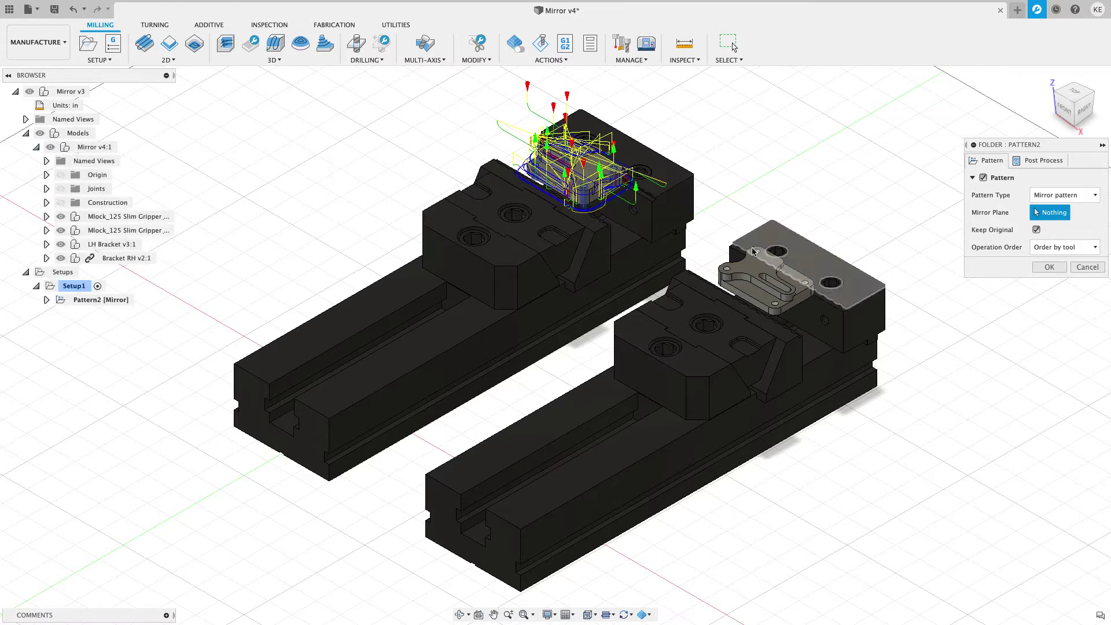
click(60, 204)
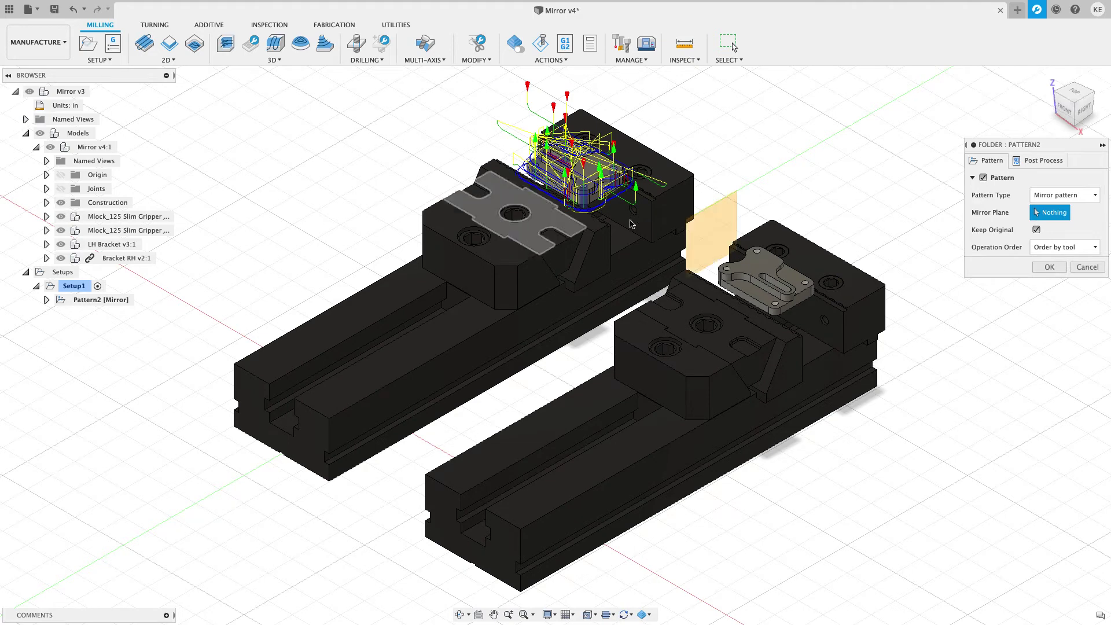
click(718, 216)
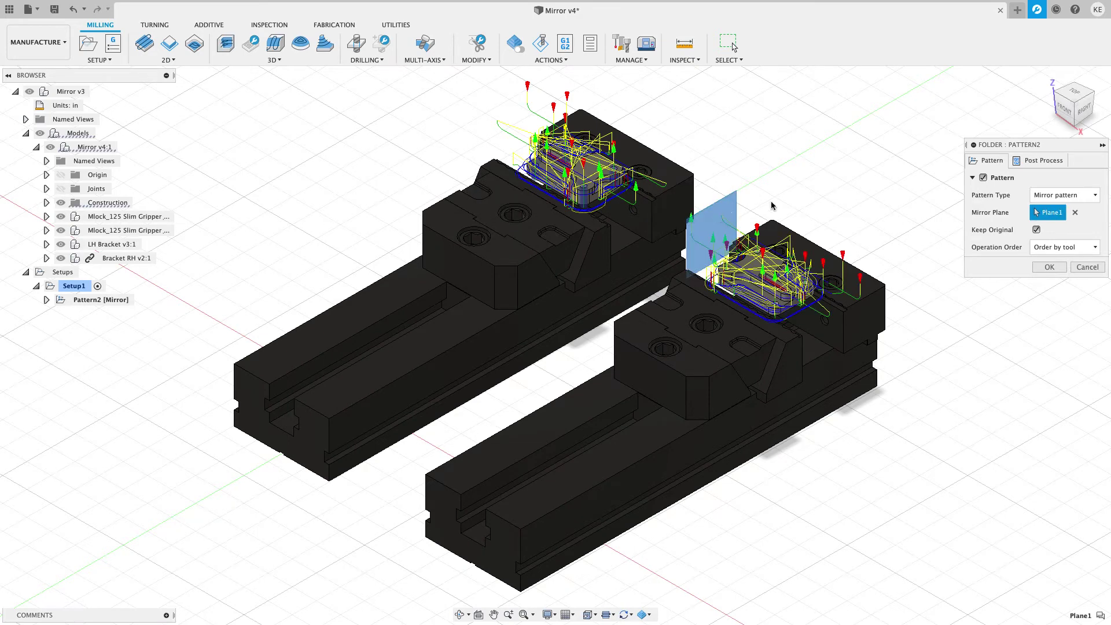
scroll(857, 231, up, 4)
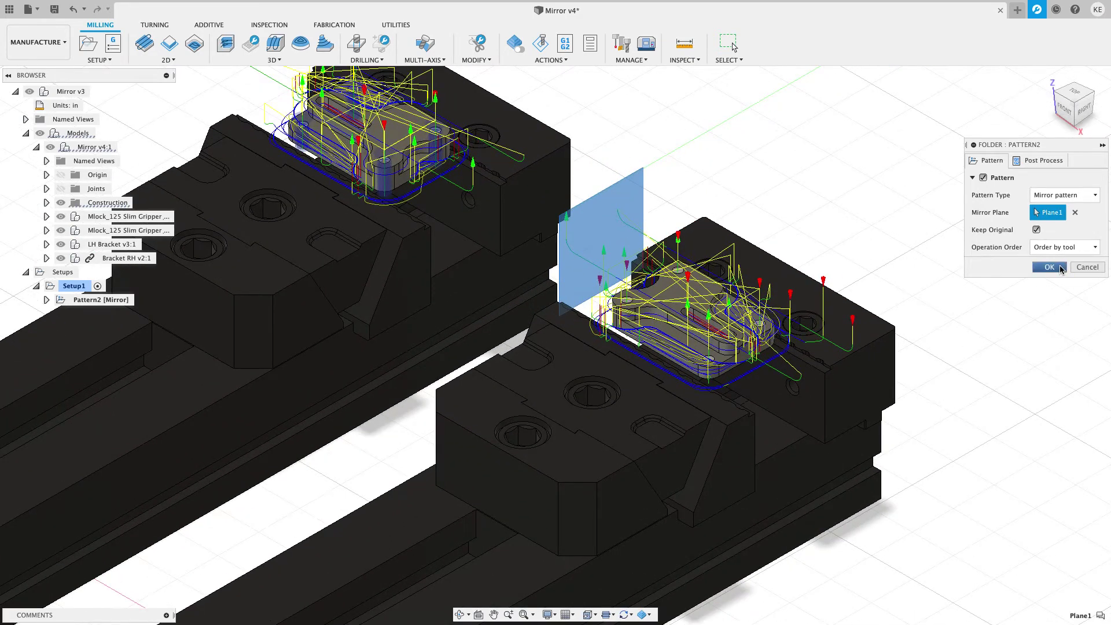
click(1050, 266)
scroll(642, 263, up, 4)
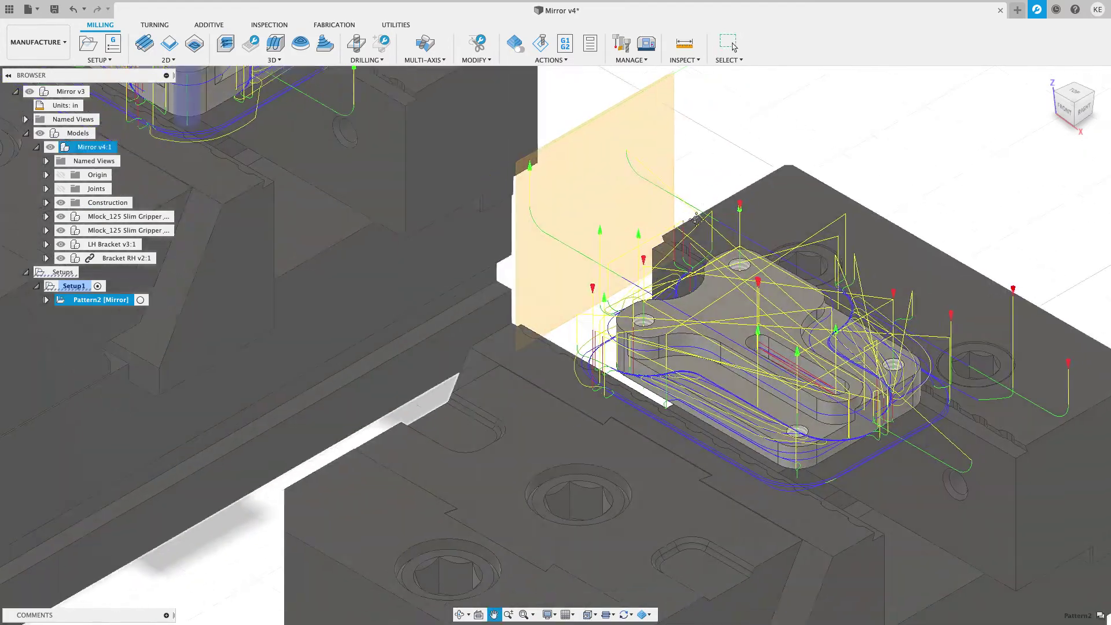
scroll(698, 218, down, 5)
shift+middle_drag(698, 218, 657, 248)
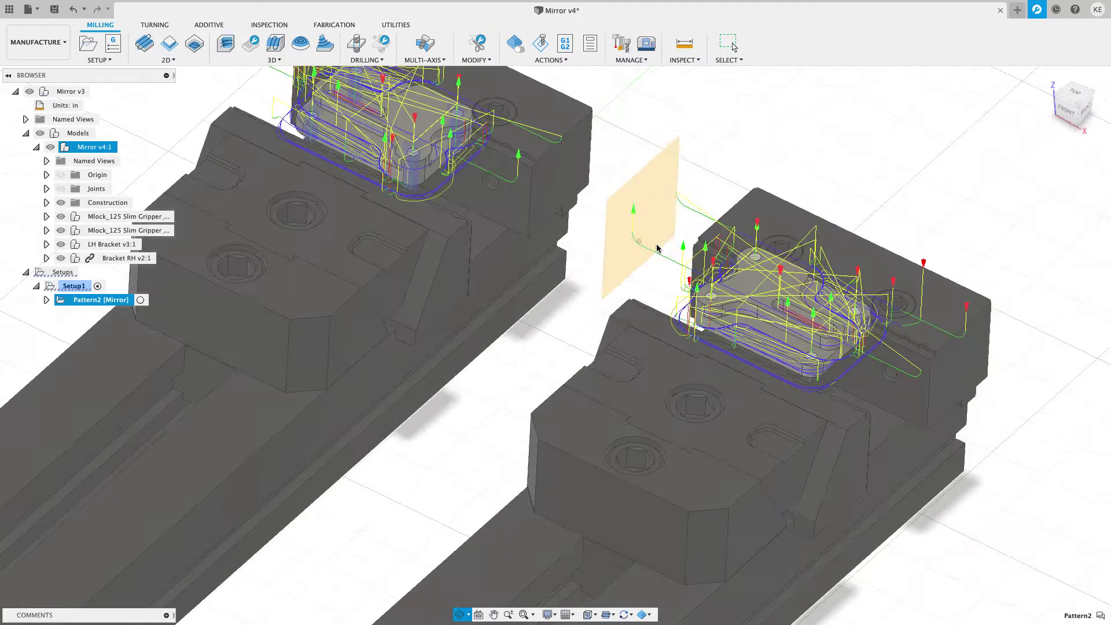
click(1078, 109)
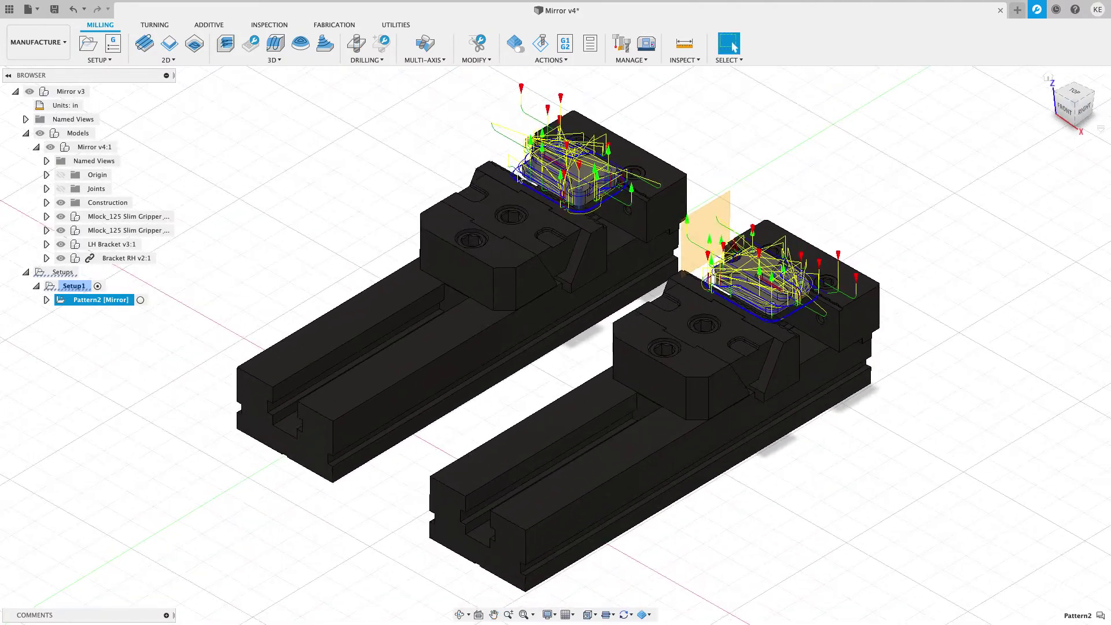
- Simulate Setup1 with its Pattern2 mirror, playing and skipping ahead along the timeline
click(357, 179)
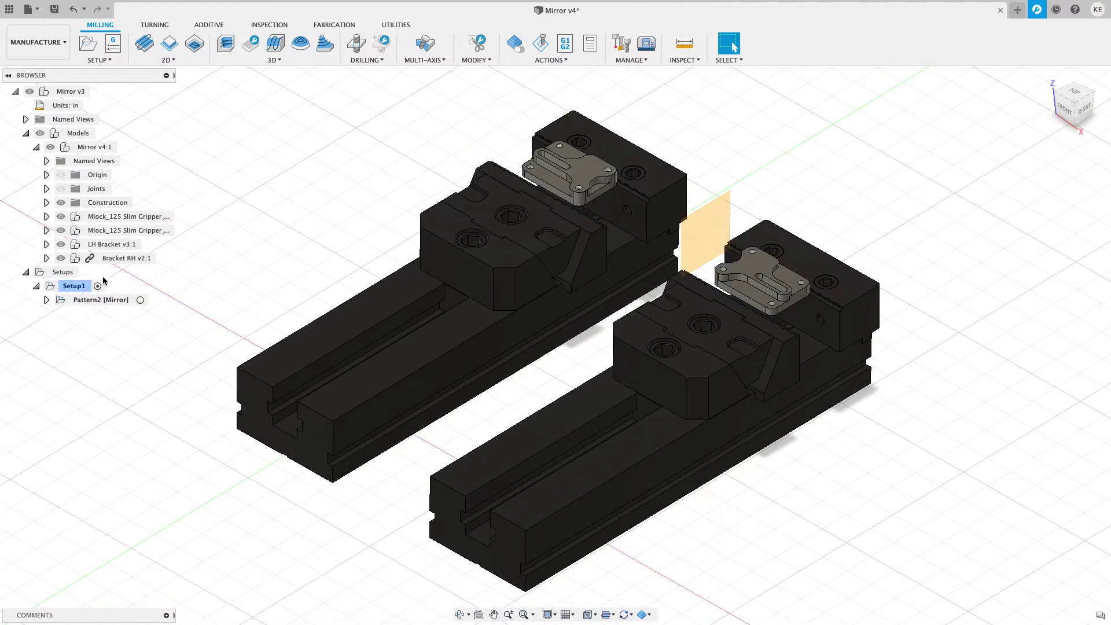
click(74, 286)
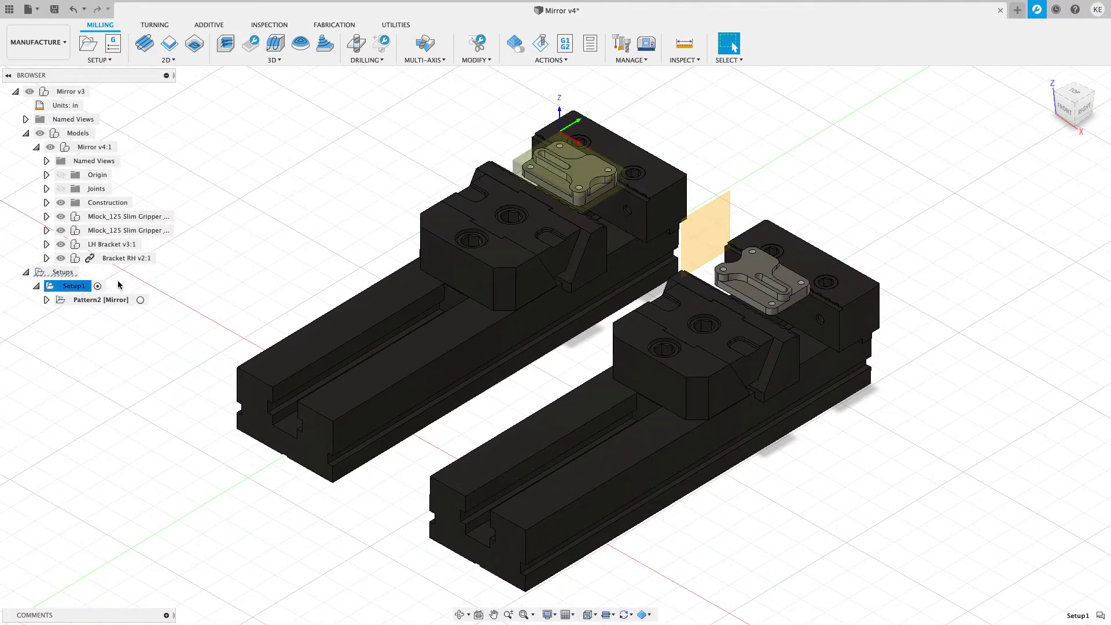
click(540, 42)
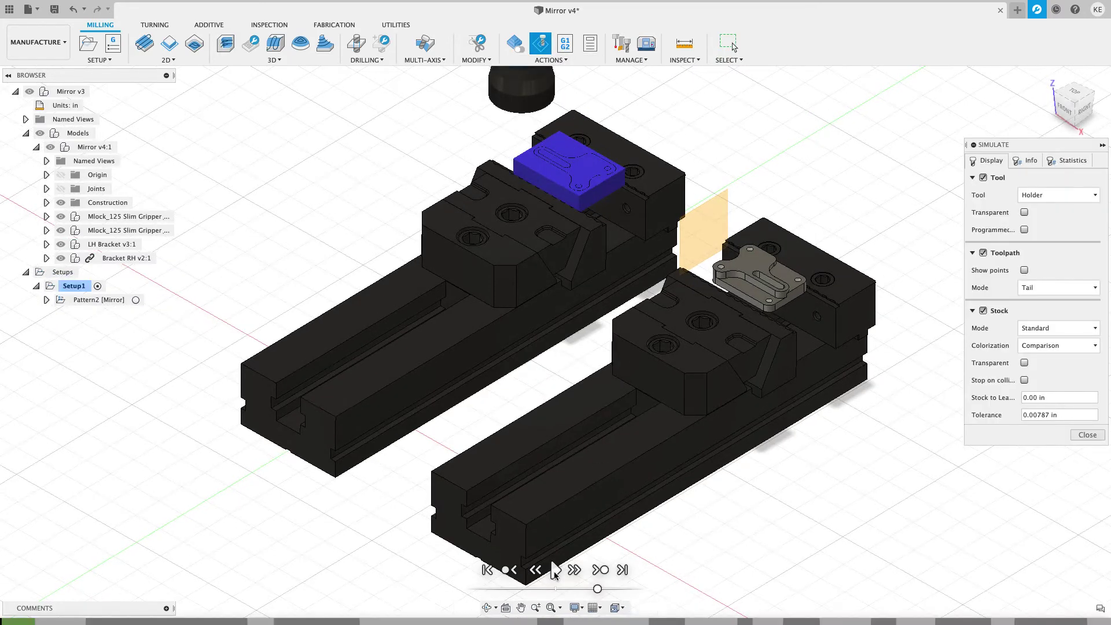
click(555, 571)
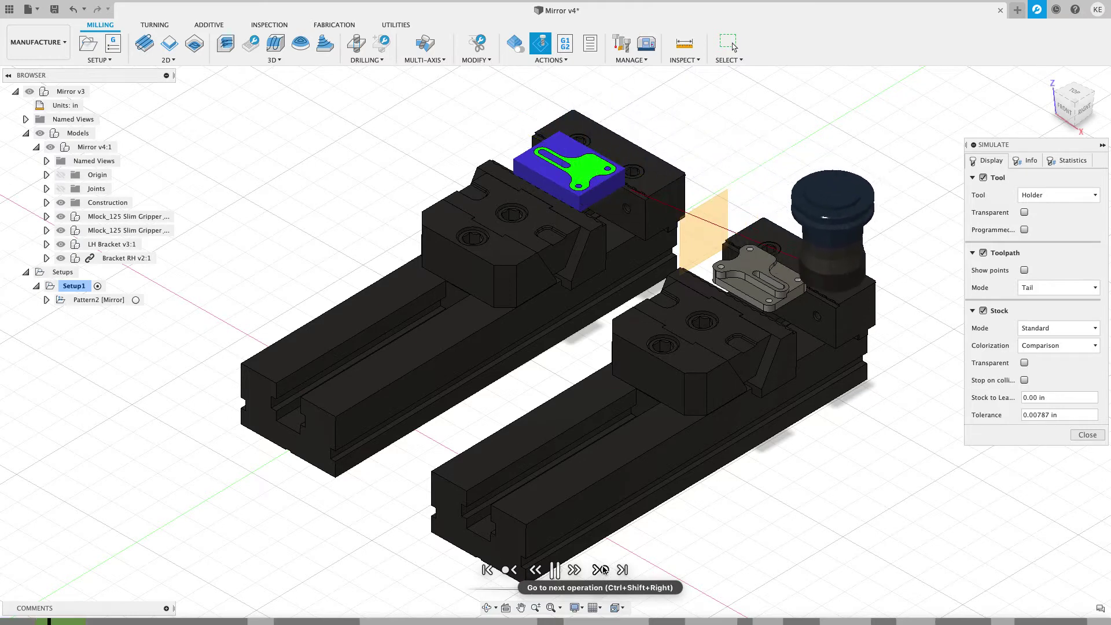
click(602, 570)
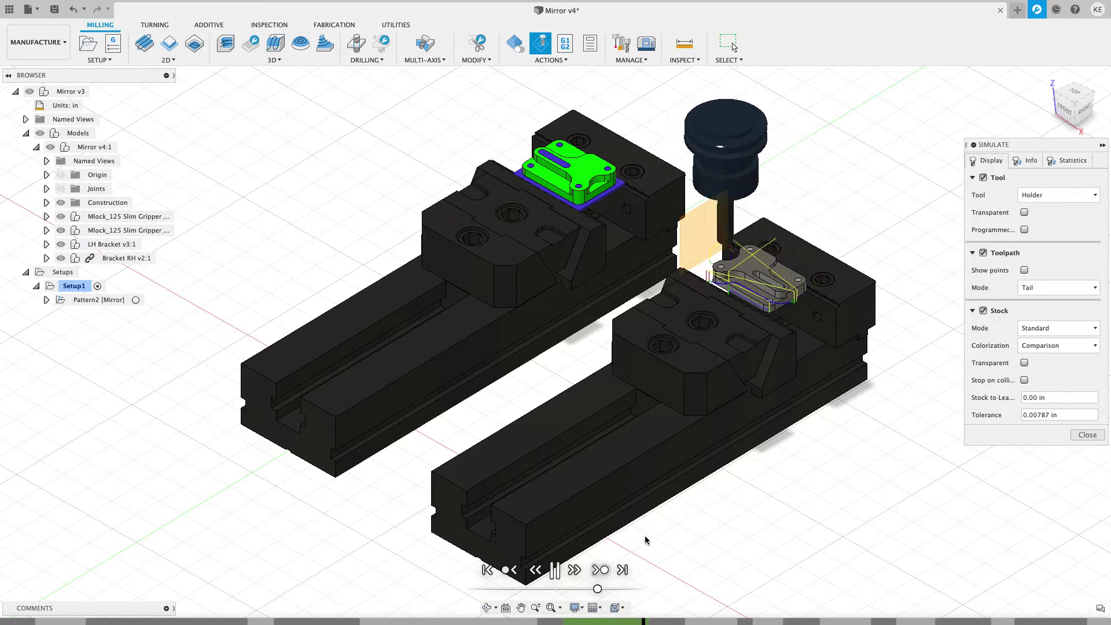
click(1084, 437)
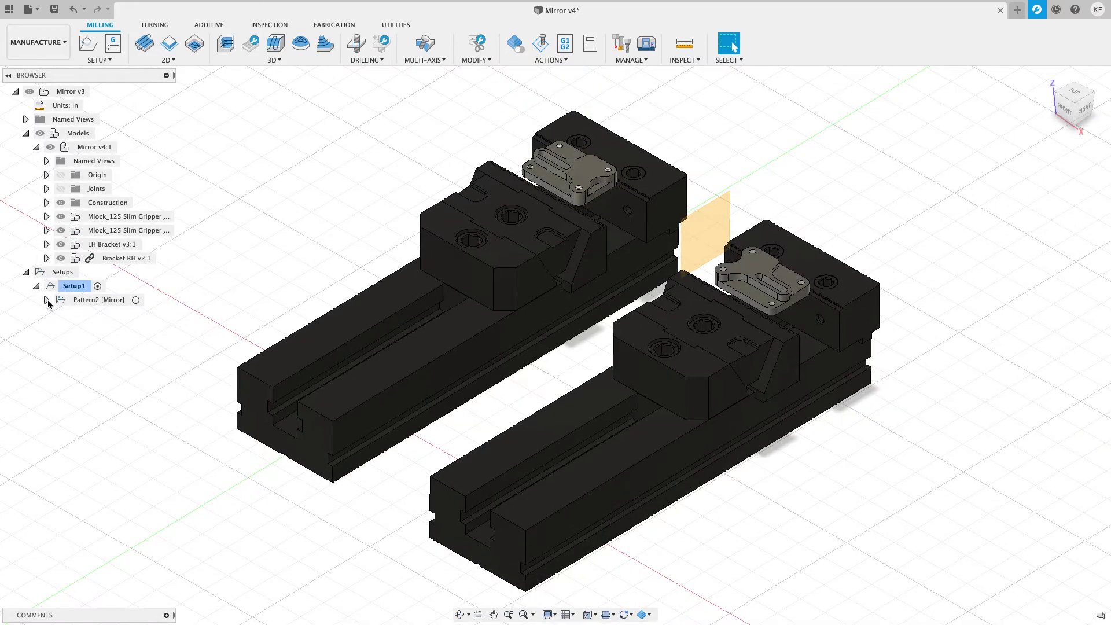
click(46, 300)
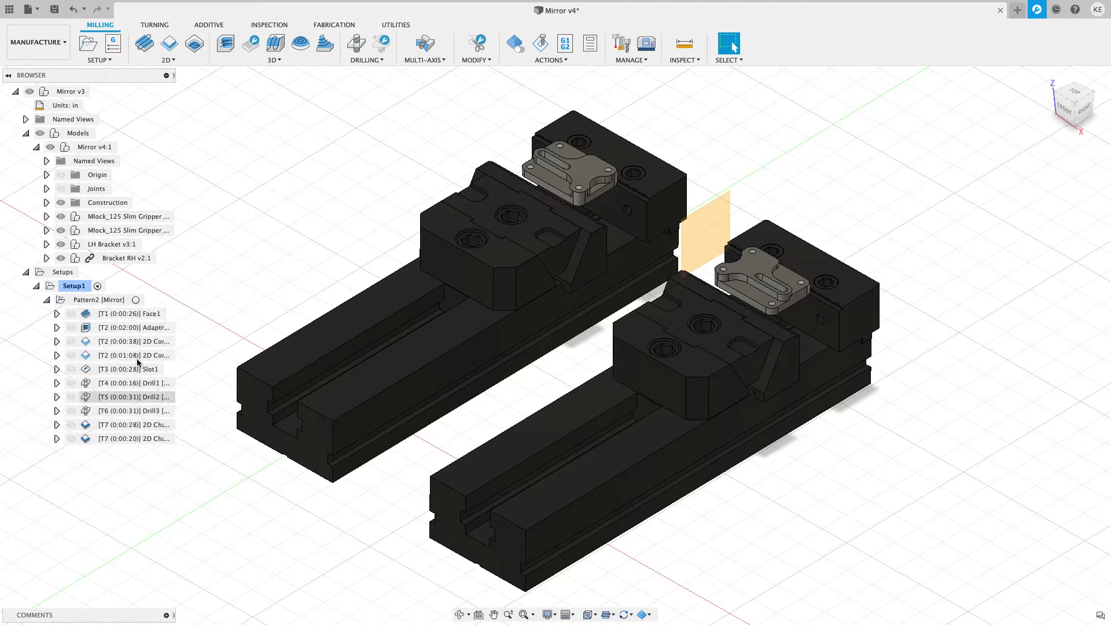
click(133, 439)
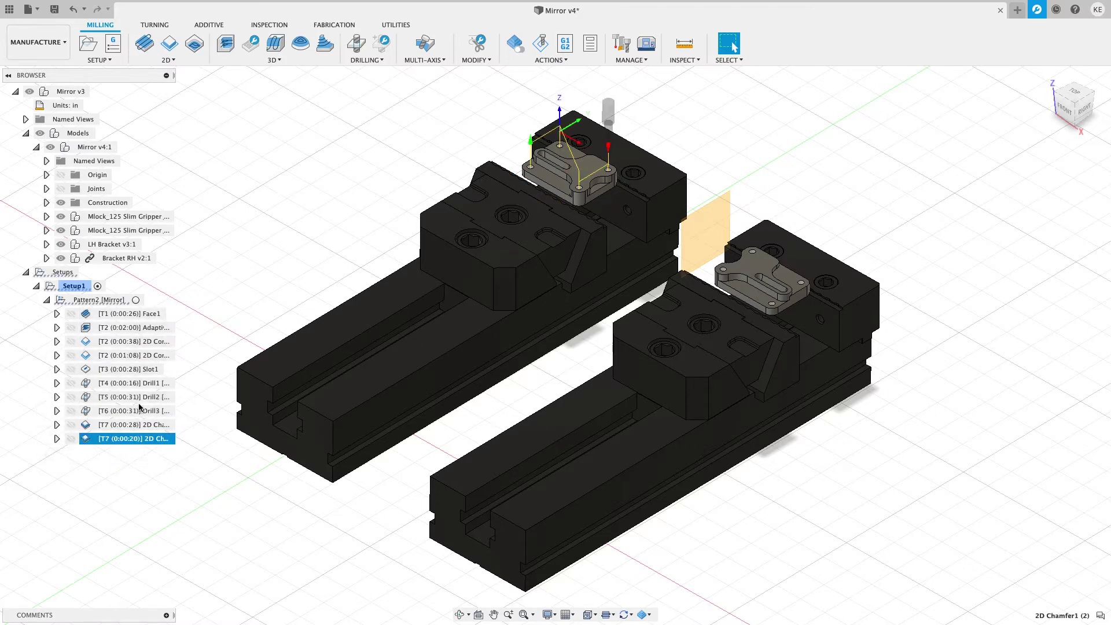
shift+click(118, 315)
drag(117, 314, 74, 286)
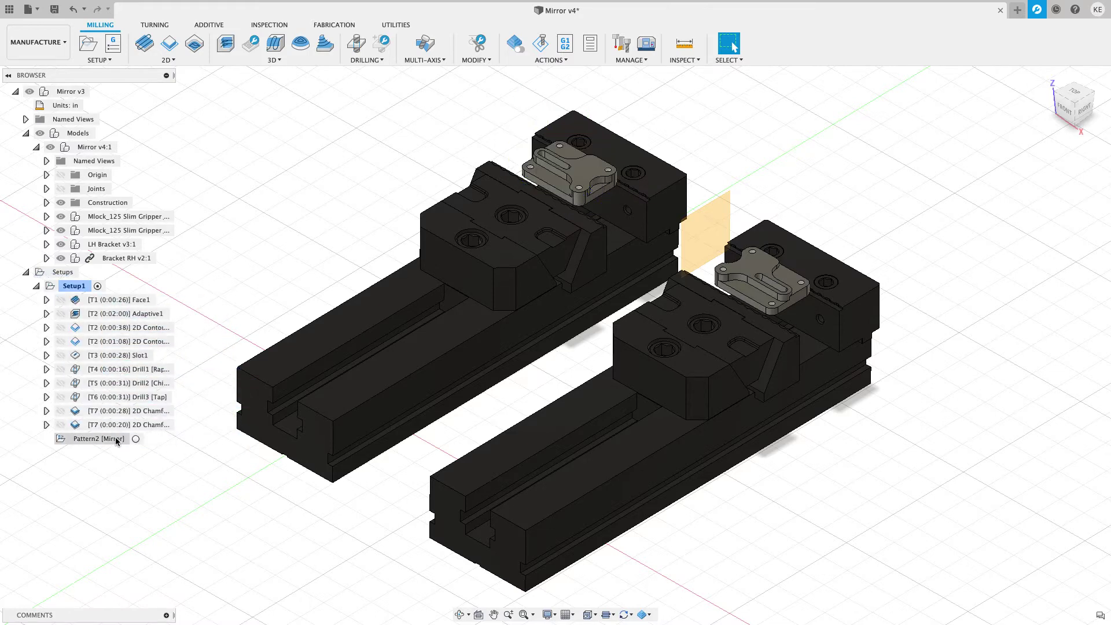
right_click(118, 440)
click(149, 387)
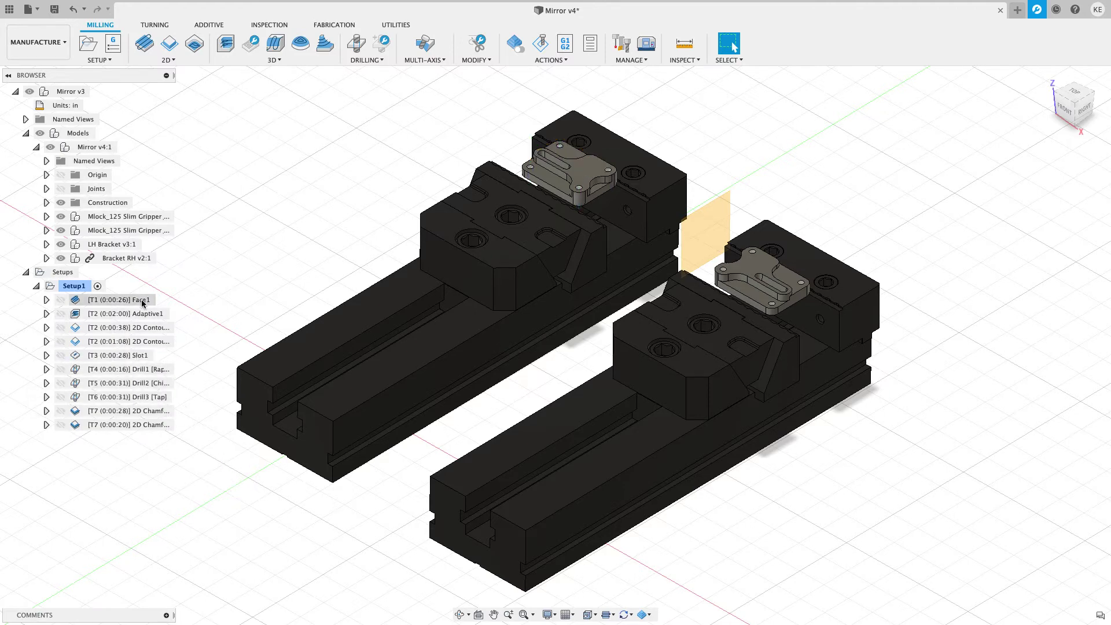
- Copy the ten operations from Face1 to 2D Chamfer and paste them into Setup1 as (2) copies
click(142, 302)
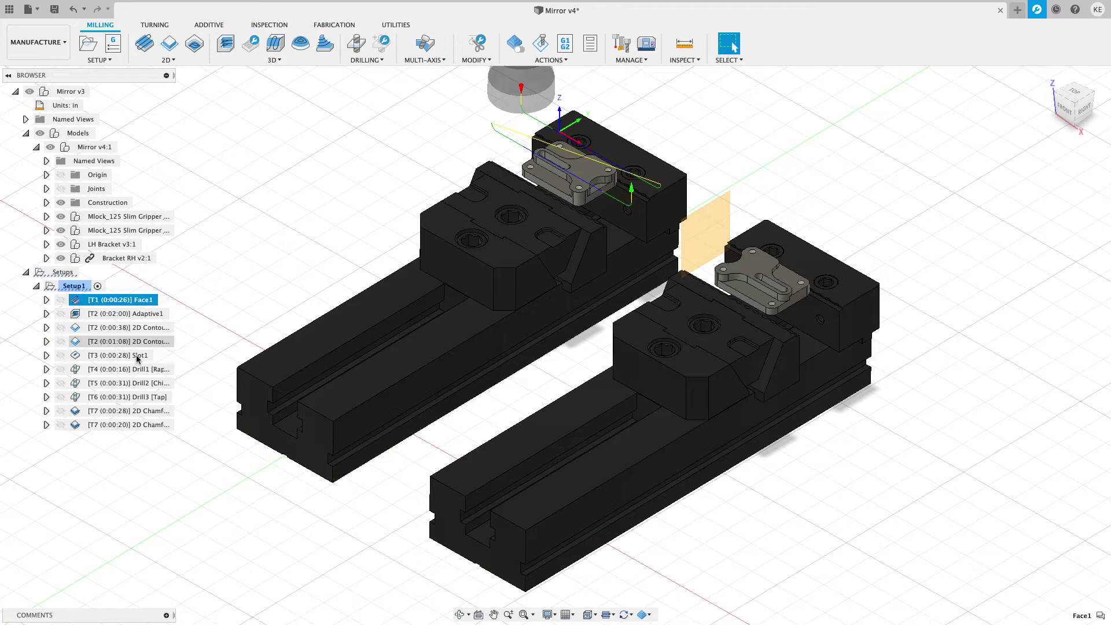
shift+click(137, 426)
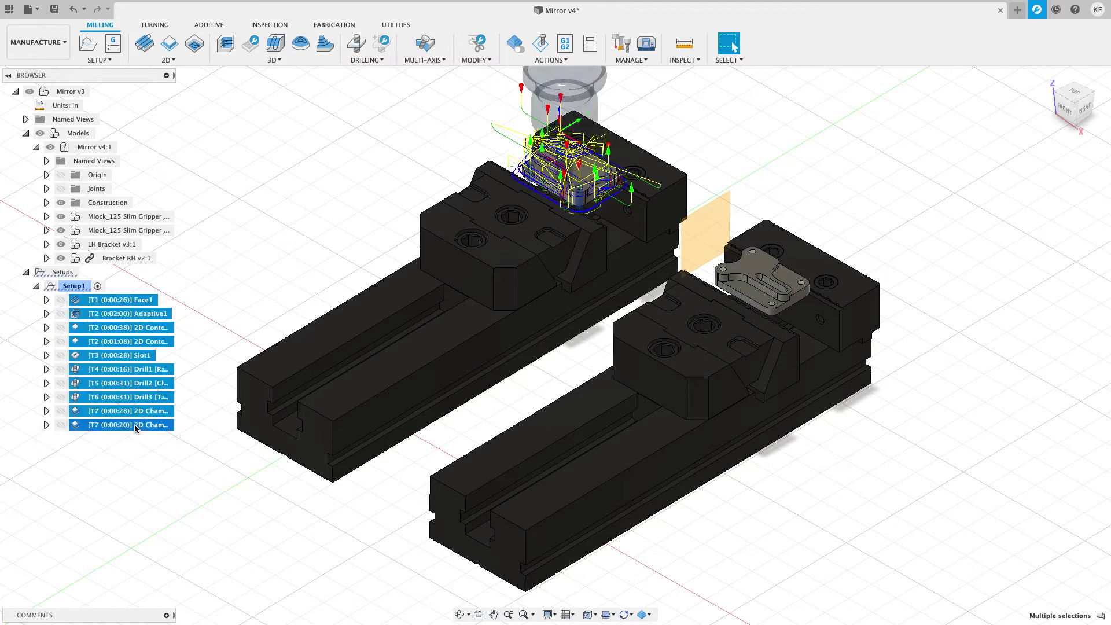
right_click(138, 301)
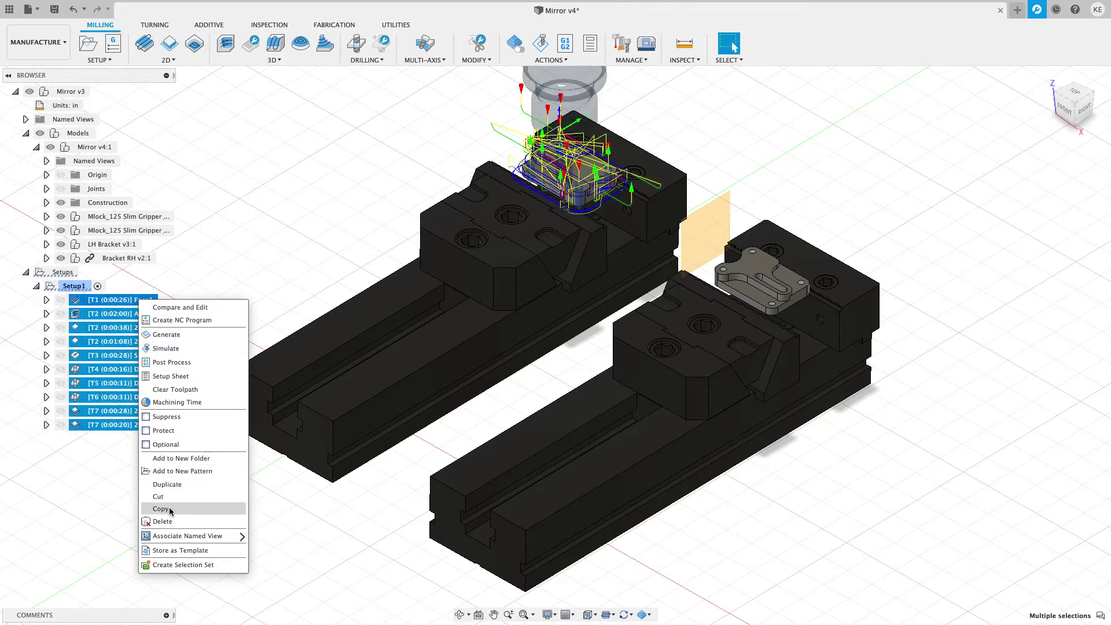
click(160, 492)
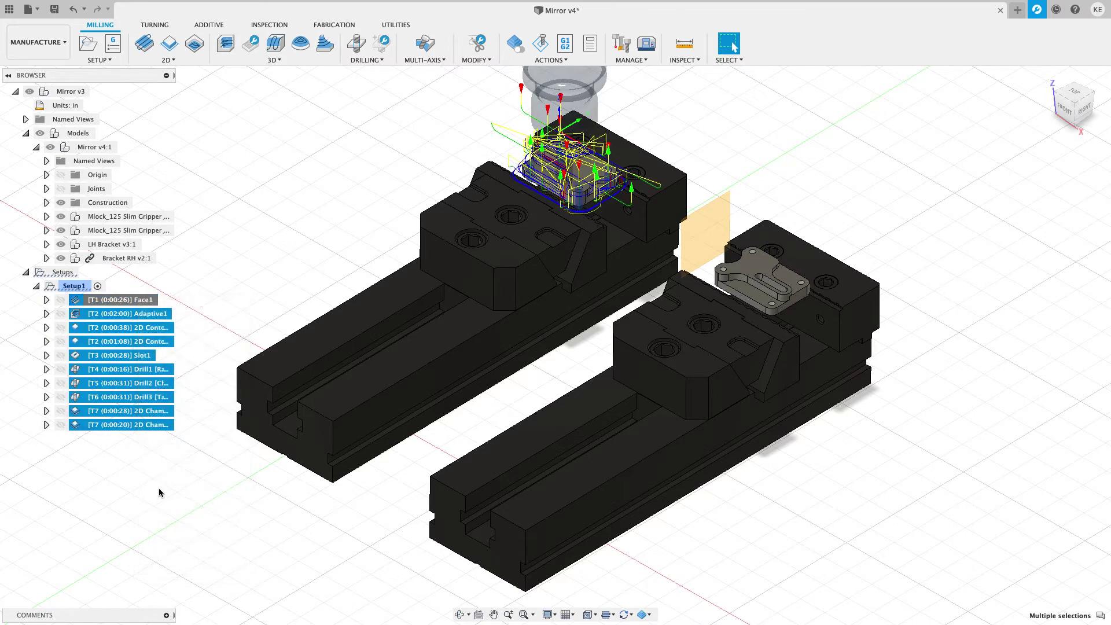
right_click(81, 290)
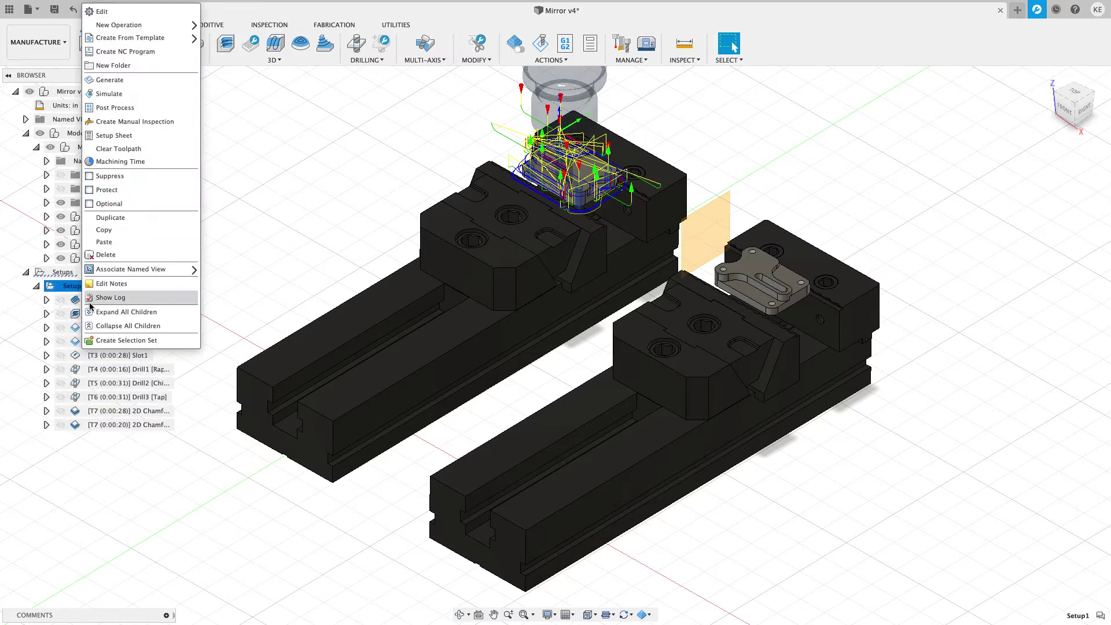
key(ctrl+v)
click(144, 453)
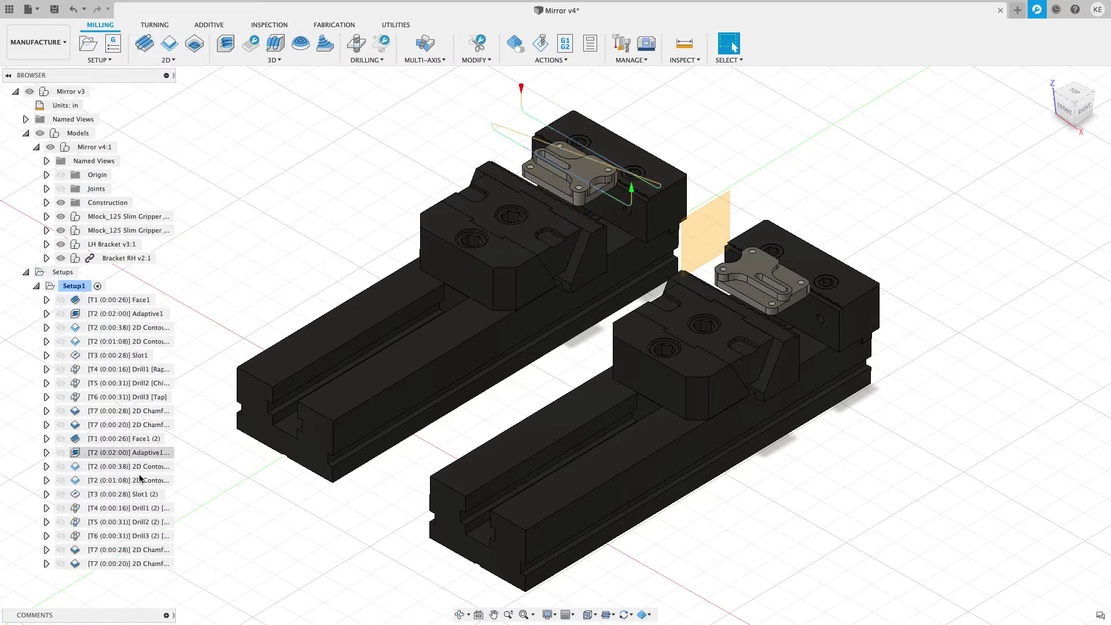
click(130, 440)
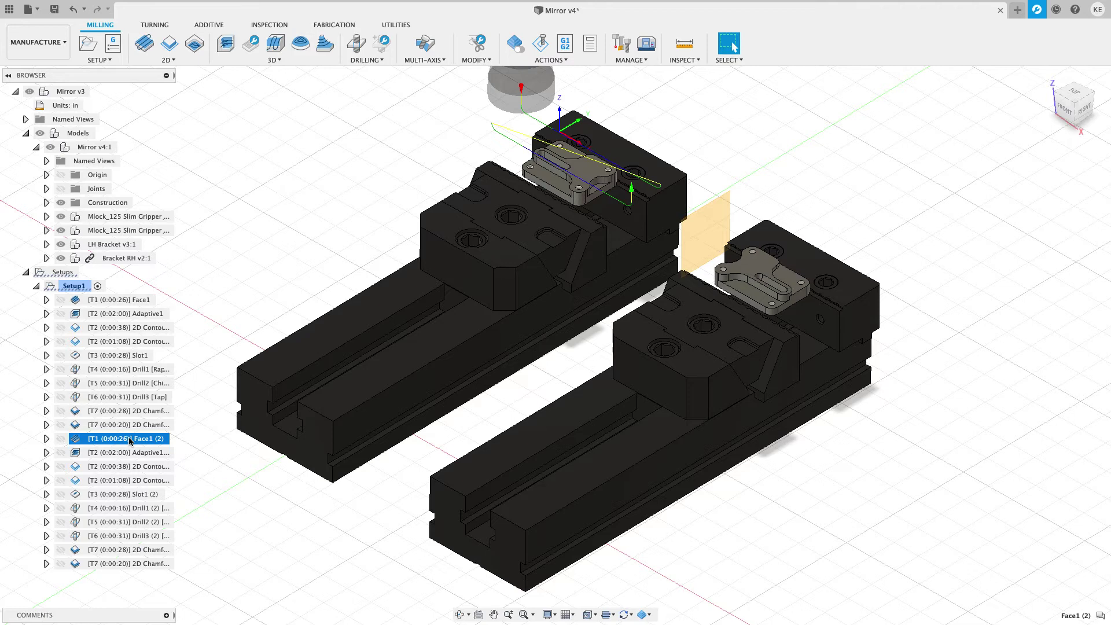
- Change the Face1 (2) cutting direction from Climb to Conventional
right_click(140, 444)
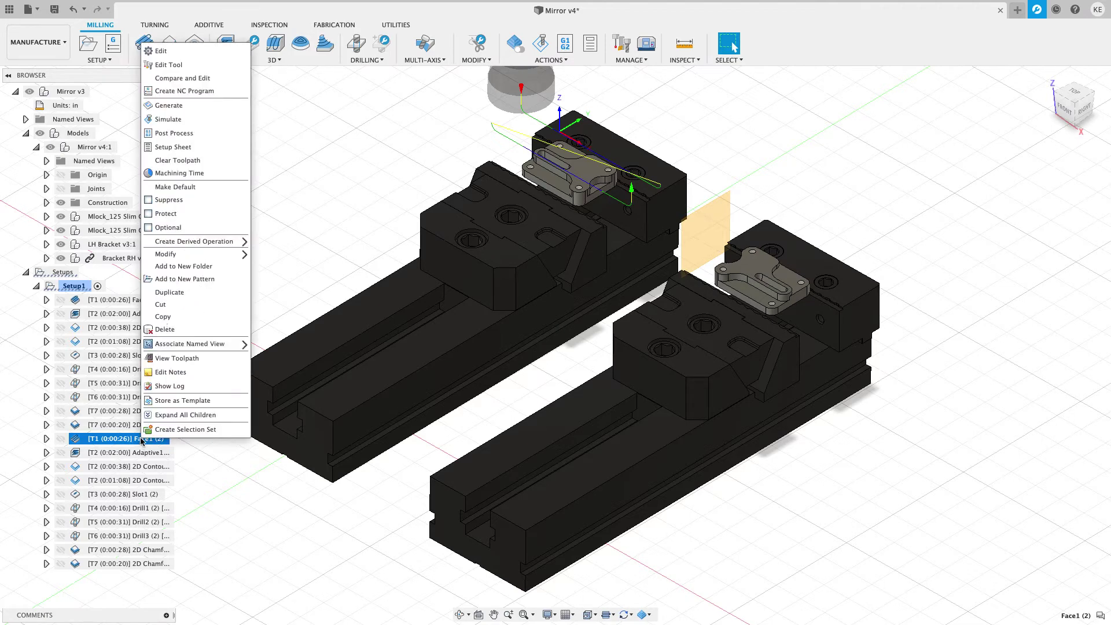
click(177, 51)
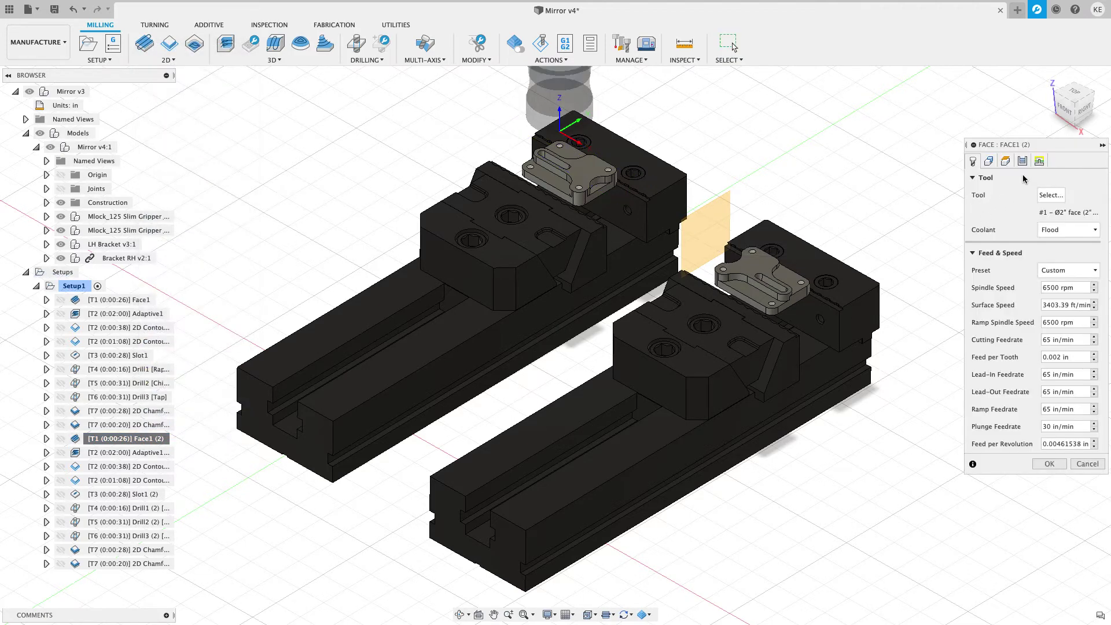
click(1023, 161)
click(1055, 283)
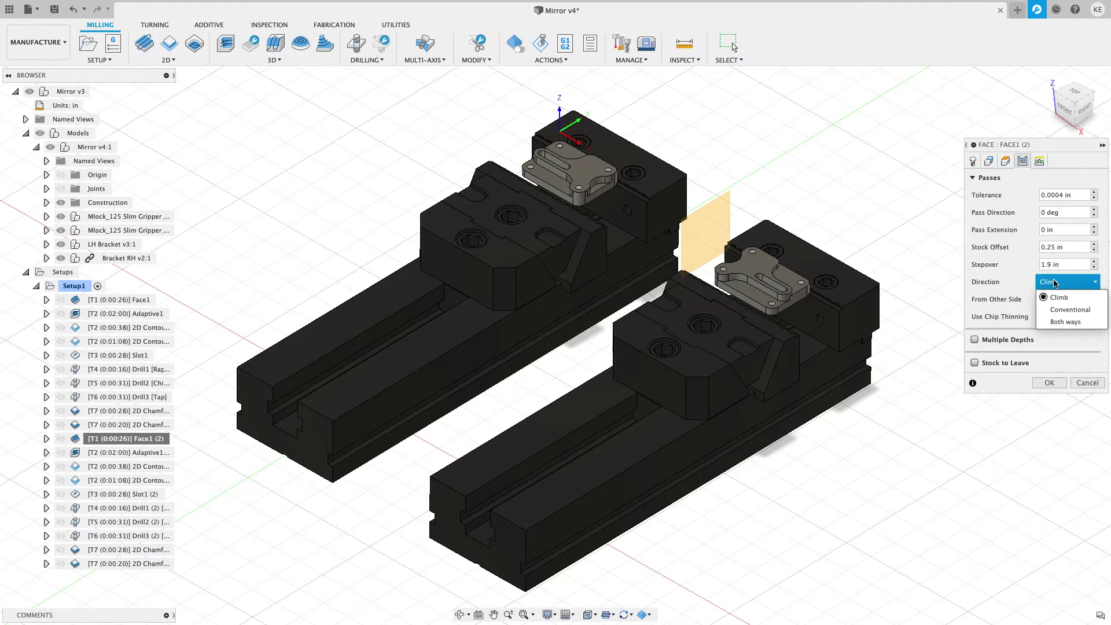
click(1060, 311)
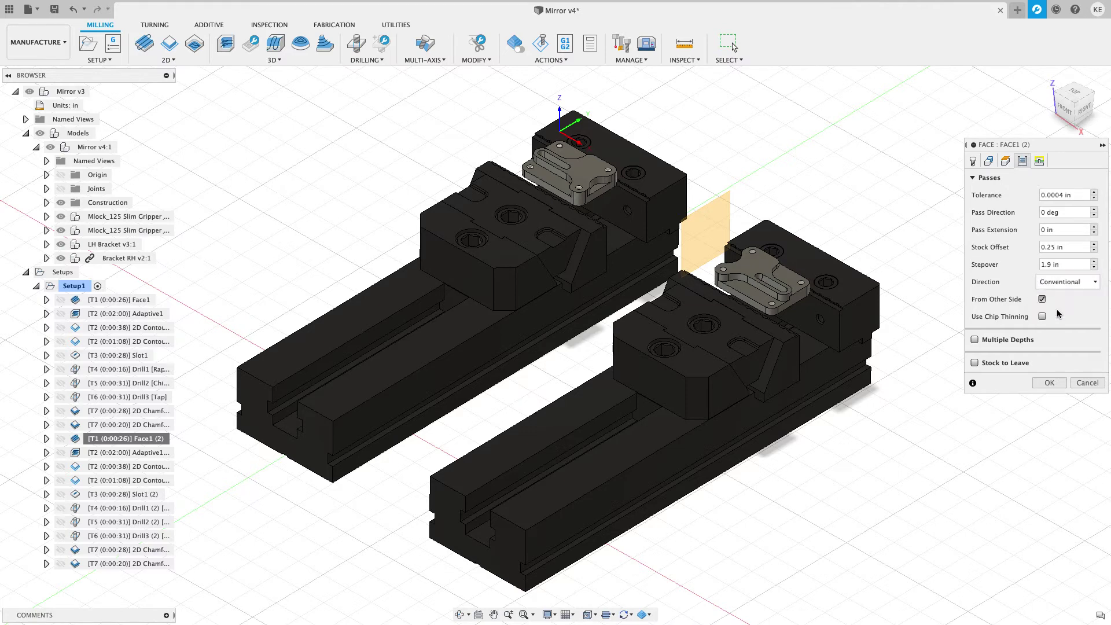
click(1050, 381)
- Edit Adaptive1 (2) and bring up its cutting direction options on the Passes tab
click(137, 455)
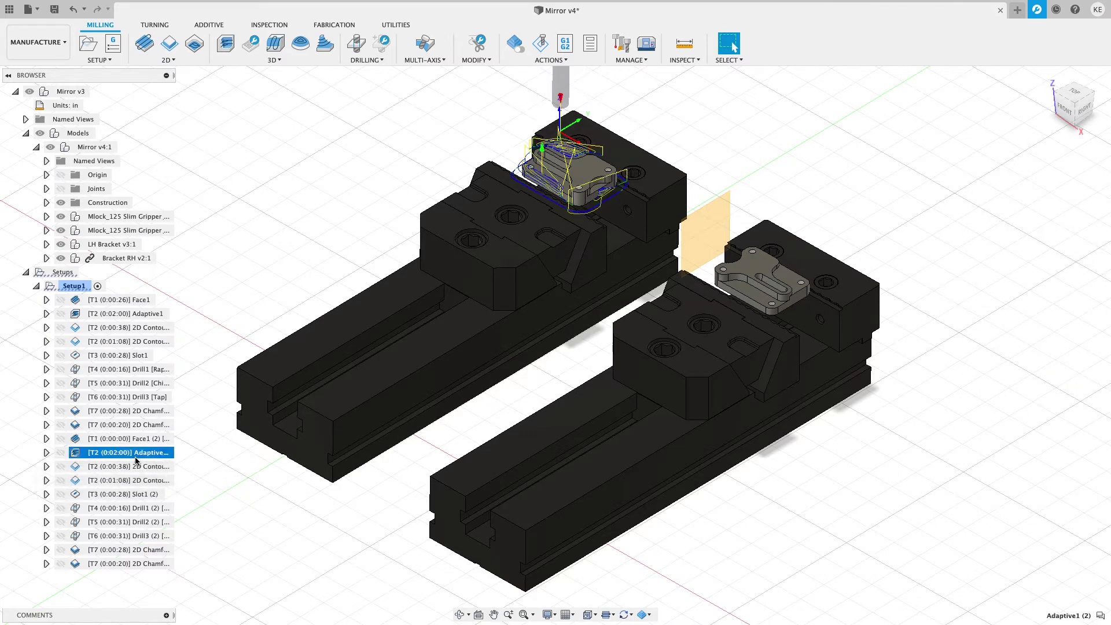
right_click(136, 461)
click(155, 68)
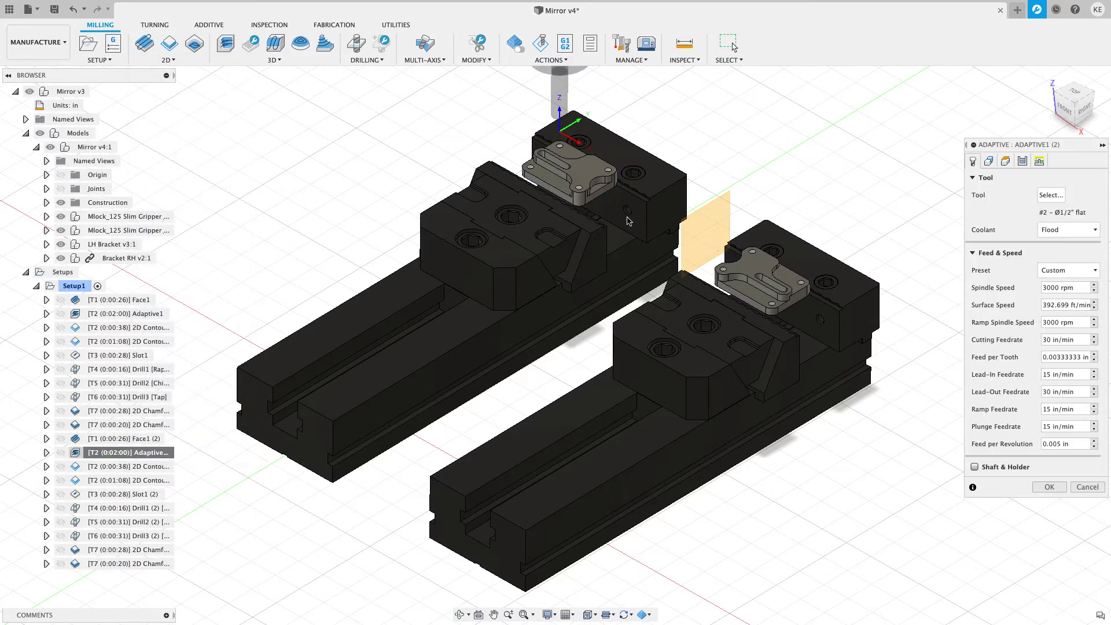
click(1023, 161)
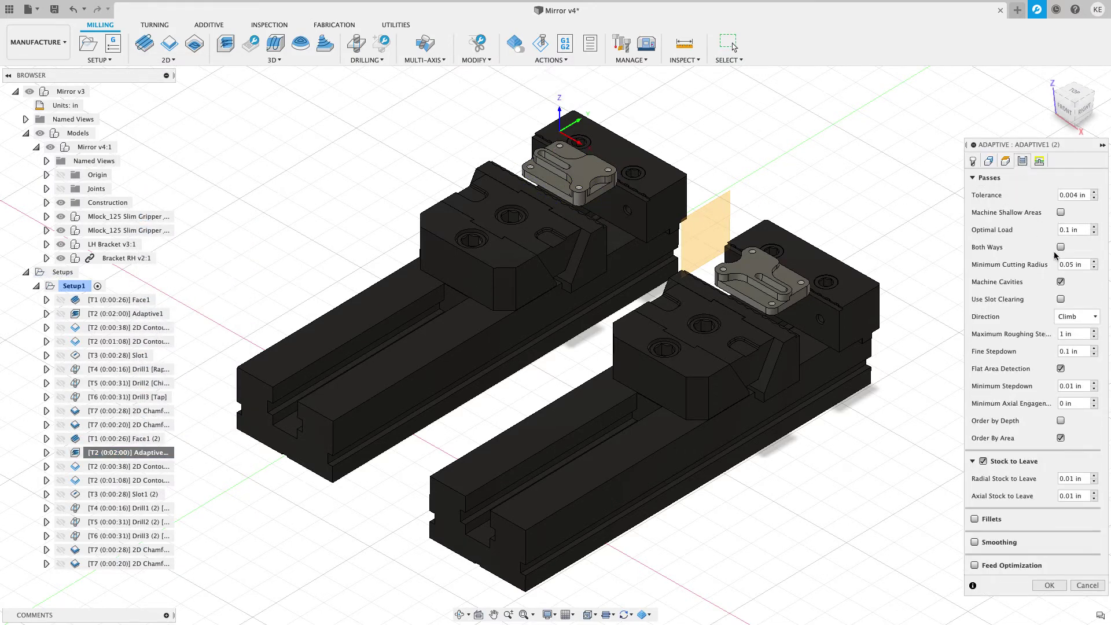
click(1074, 316)
- Set Adaptive1 (2) to Conventional and both 2D Contour (2) copies to Right compensation
click(1073, 336)
click(1050, 586)
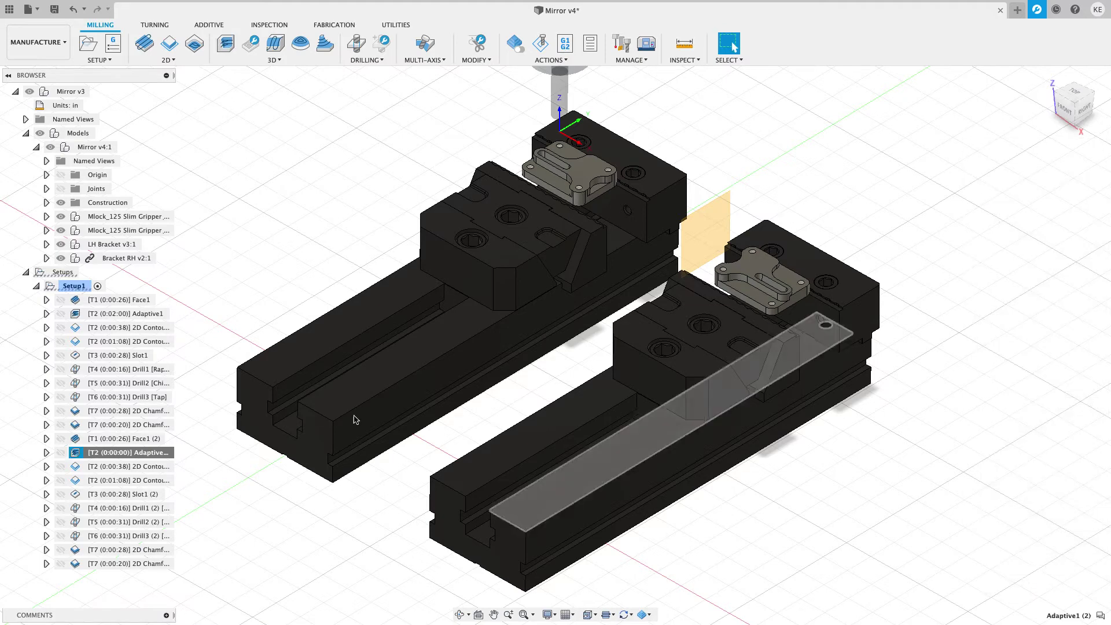
click(165, 465)
shift+click(148, 481)
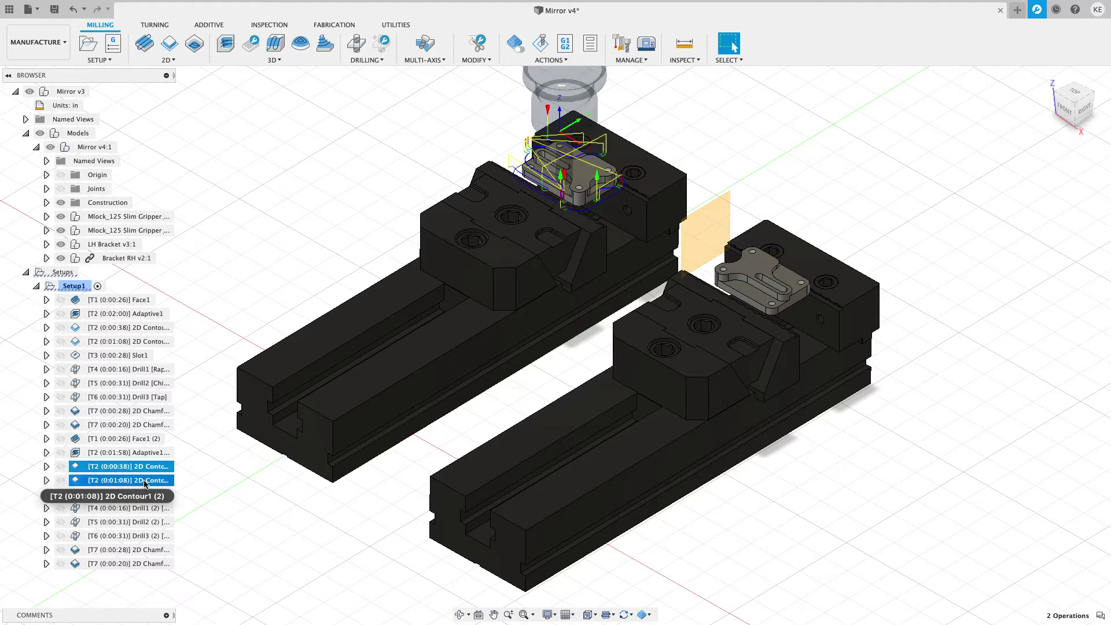
right_click(143, 480)
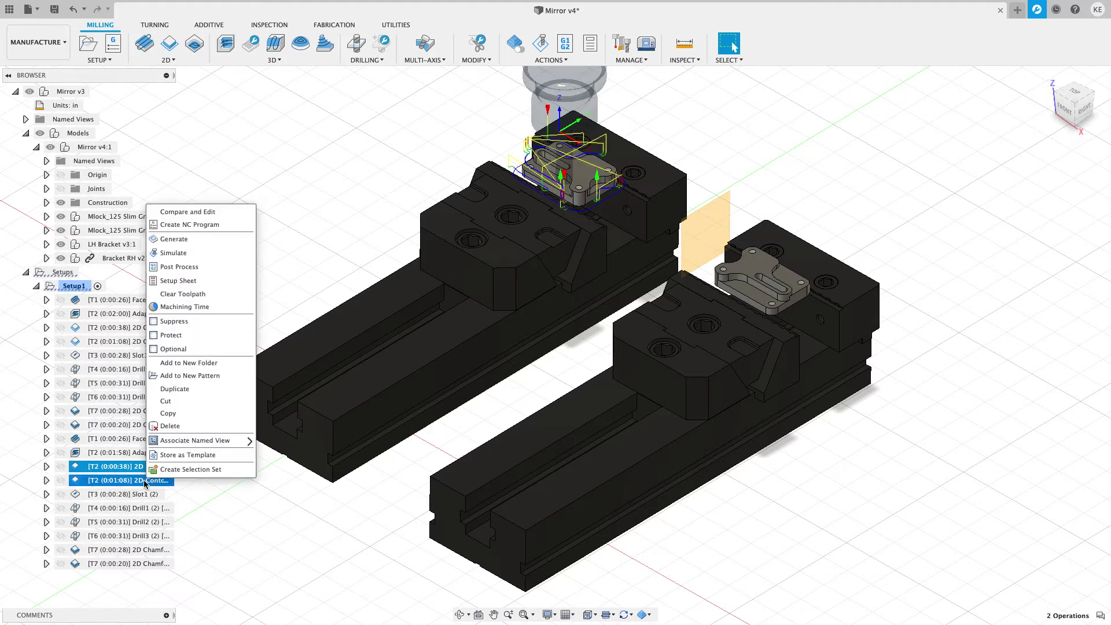
click(179, 213)
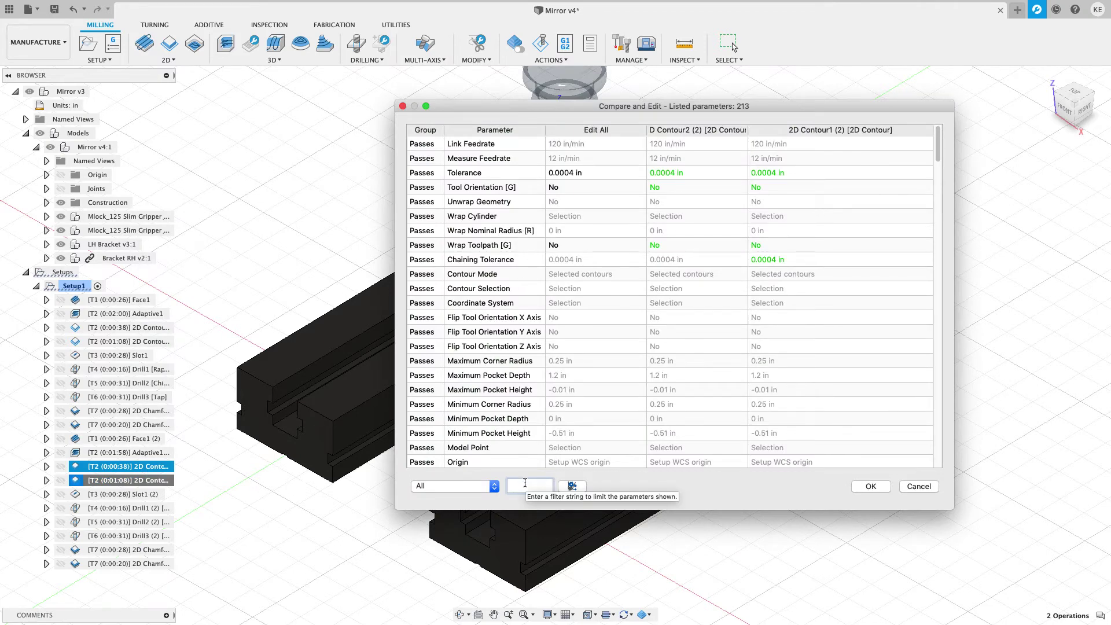
text(sidew)
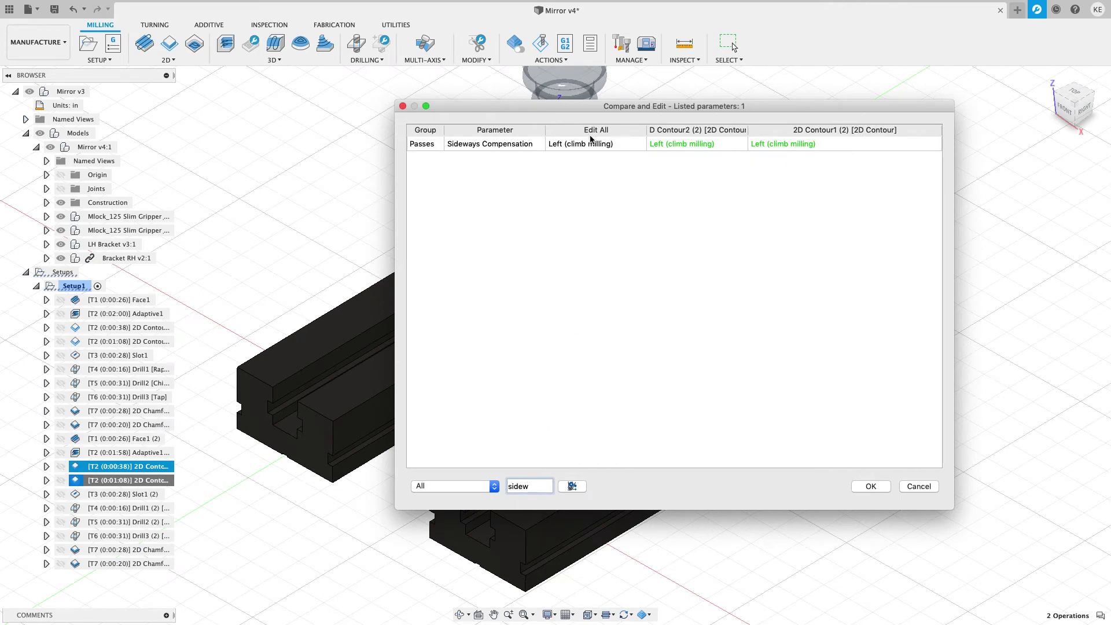
click(608, 145)
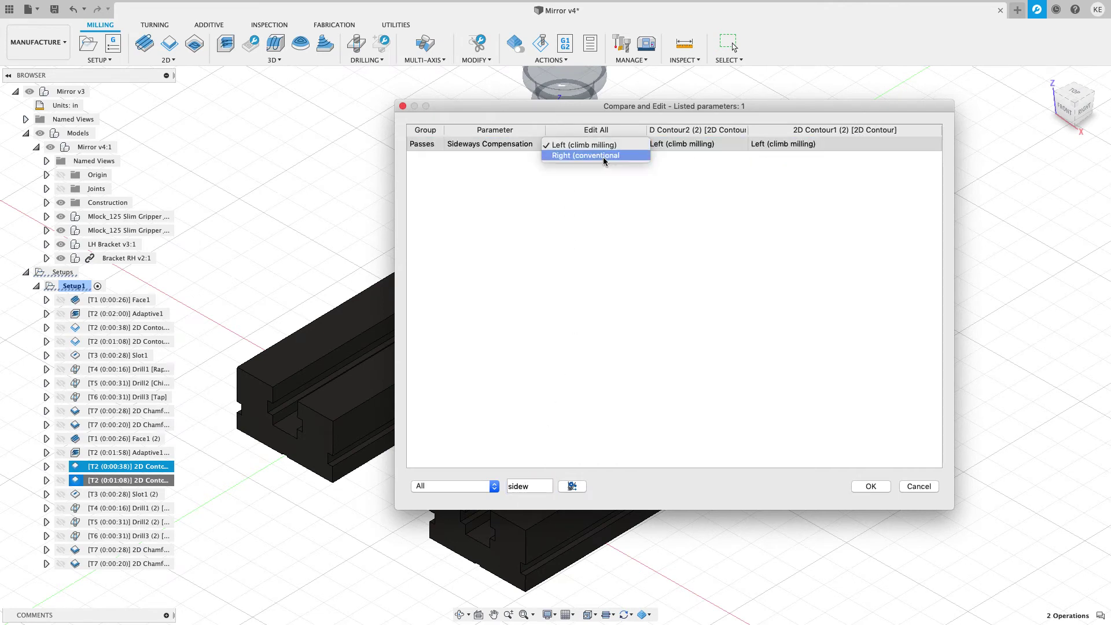
click(604, 157)
click(870, 485)
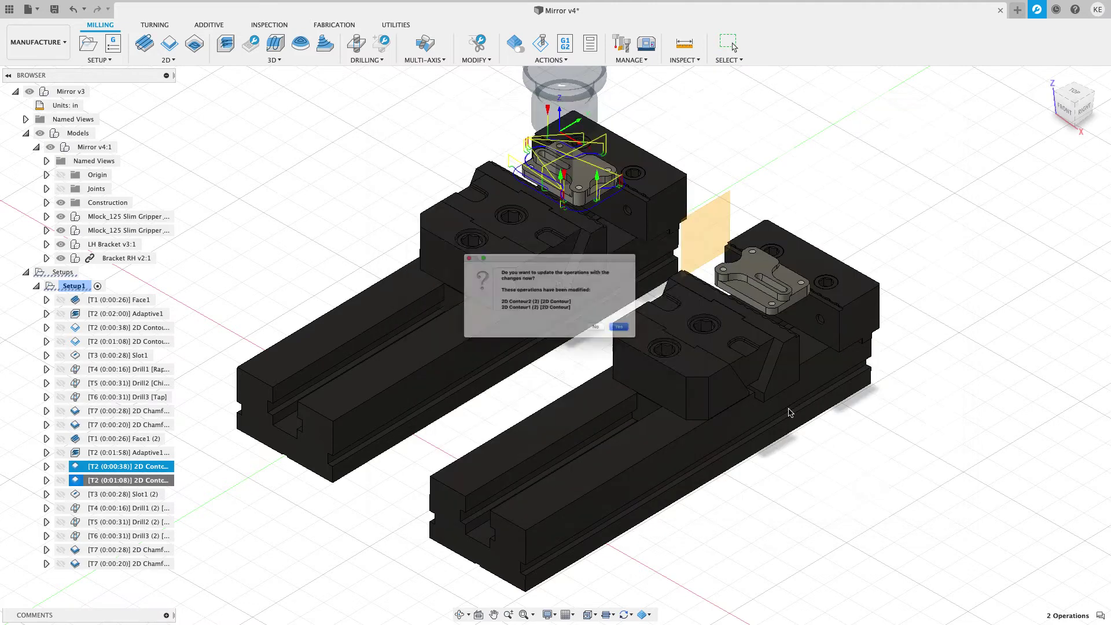
click(661, 345)
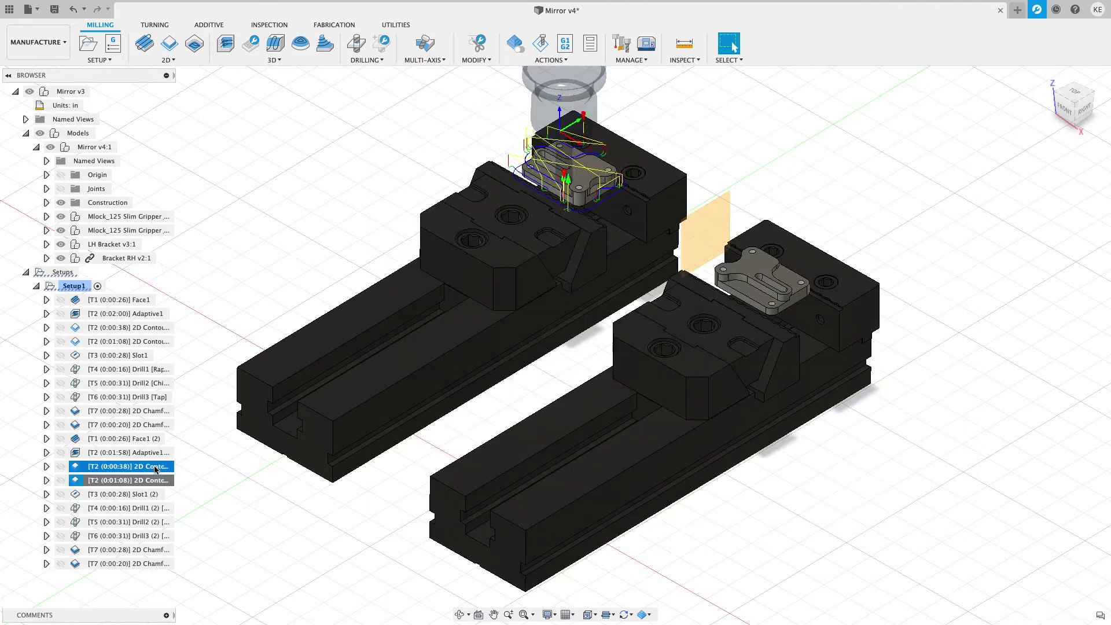
- Inspect the copied Drill2 (2) and 2D Chamfer toolpaths
click(195, 487)
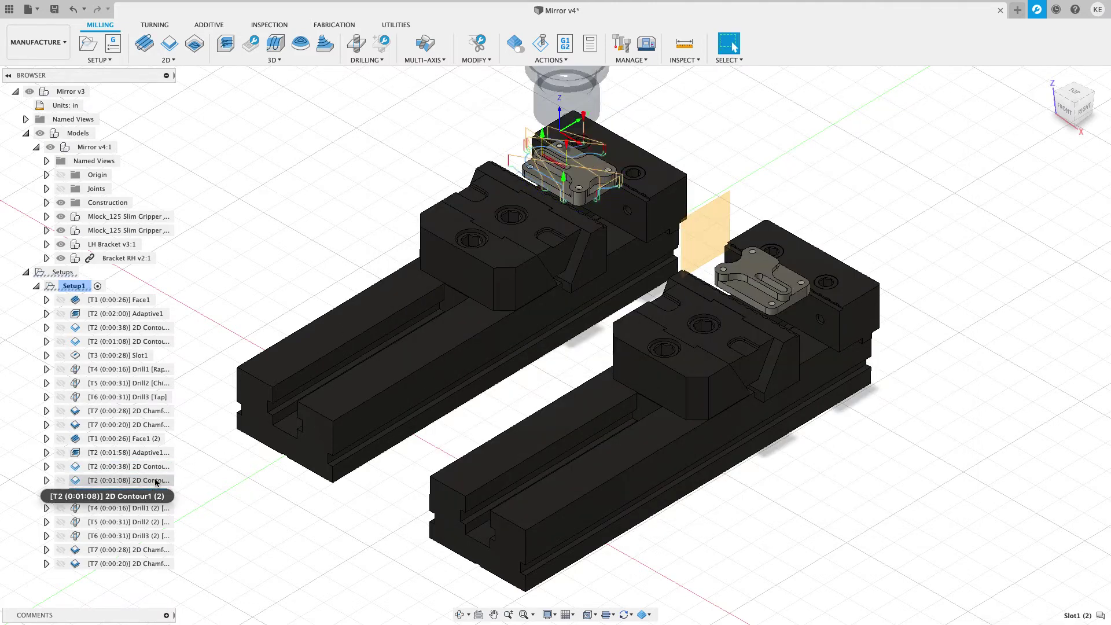
click(142, 522)
click(139, 536)
click(140, 550)
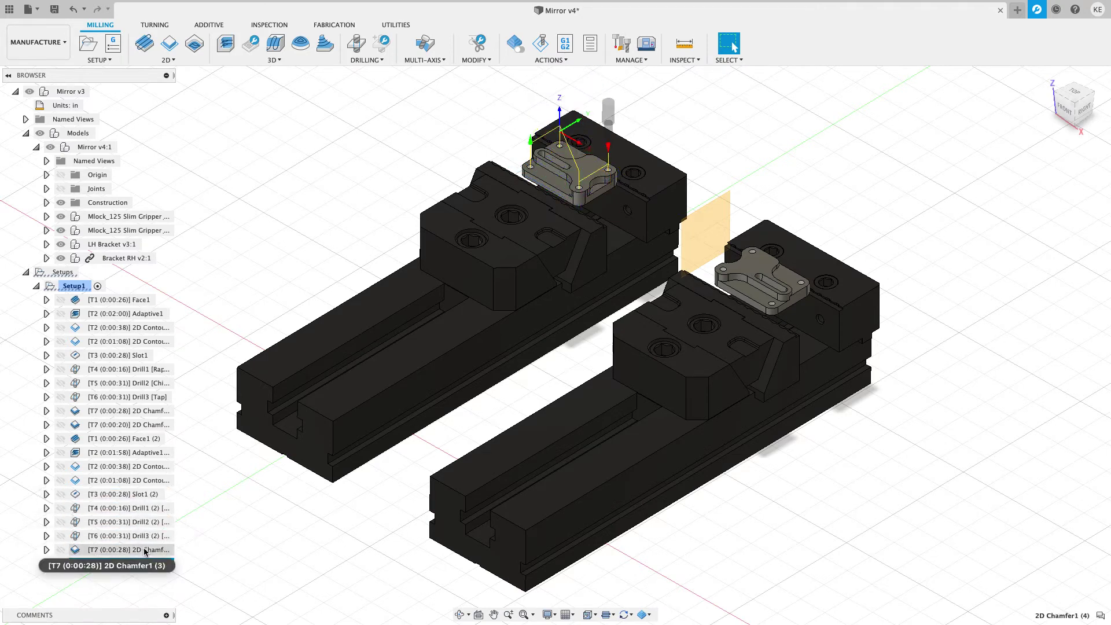
click(224, 540)
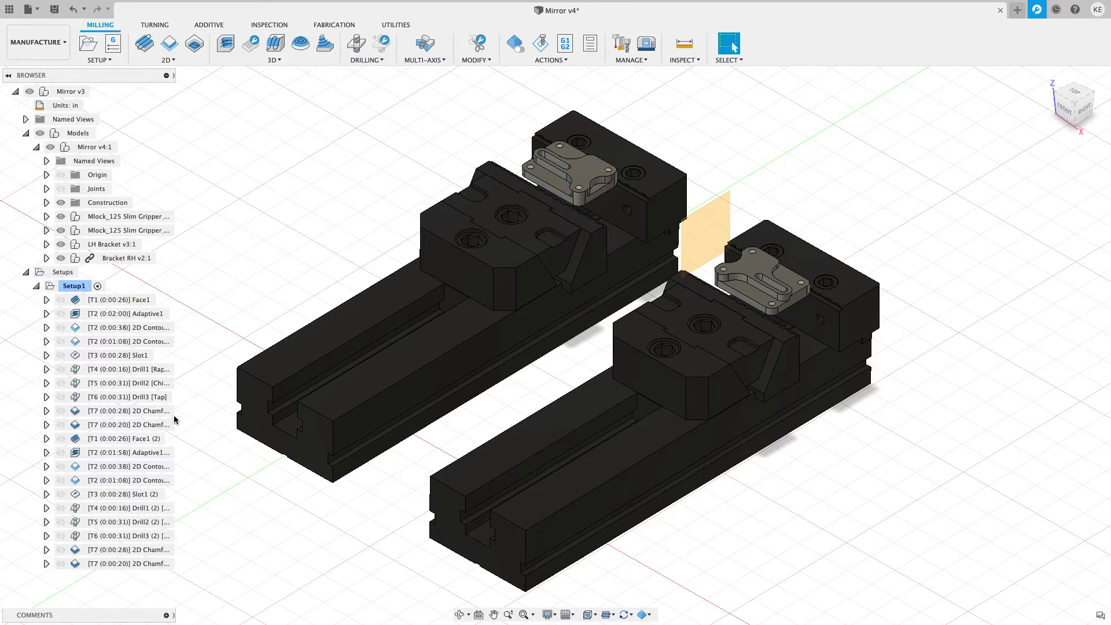
right_click(84, 286)
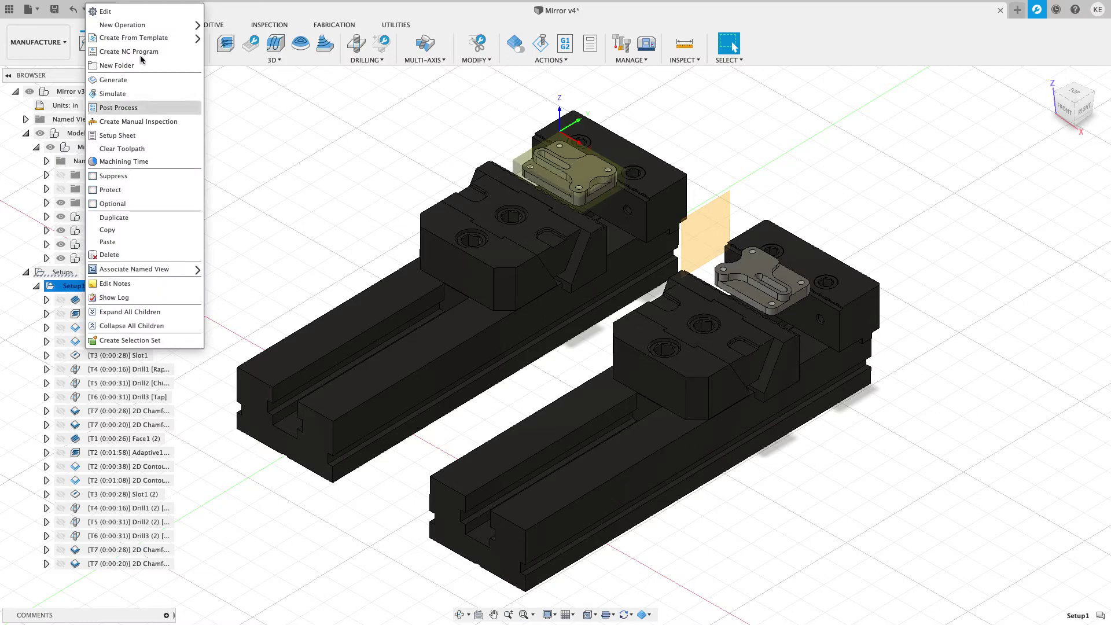
click(139, 12)
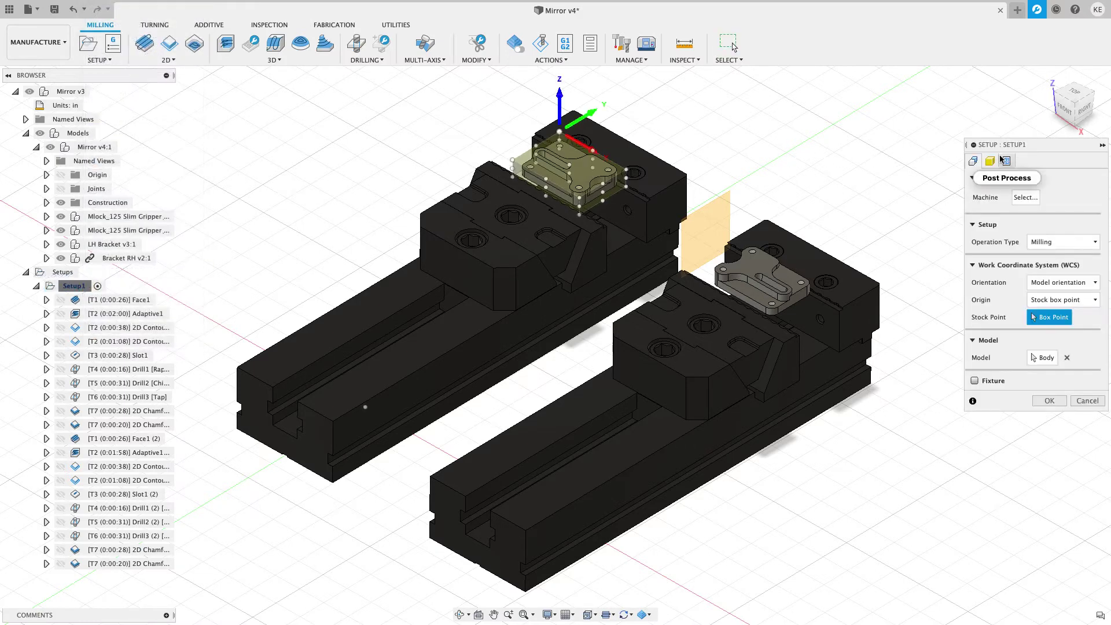
click(1003, 160)
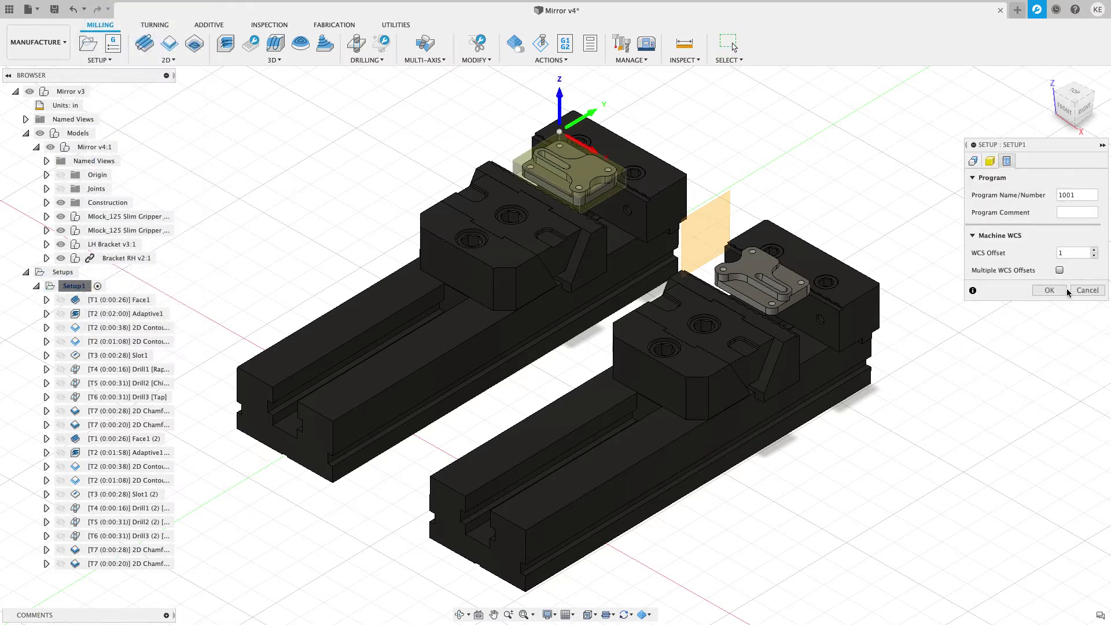
click(1089, 290)
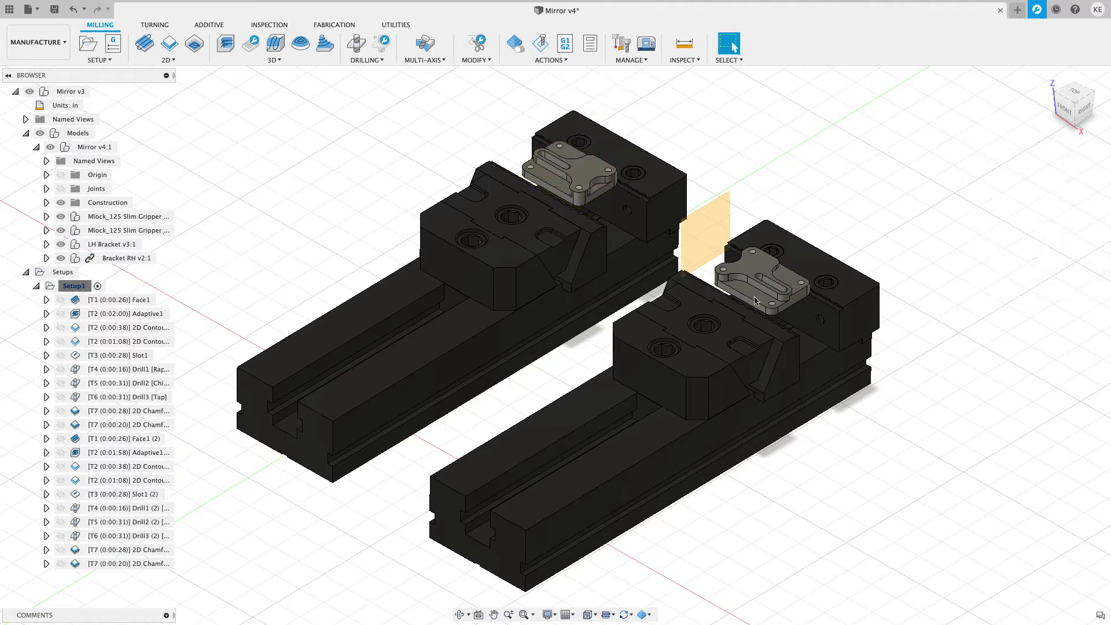
click(133, 438)
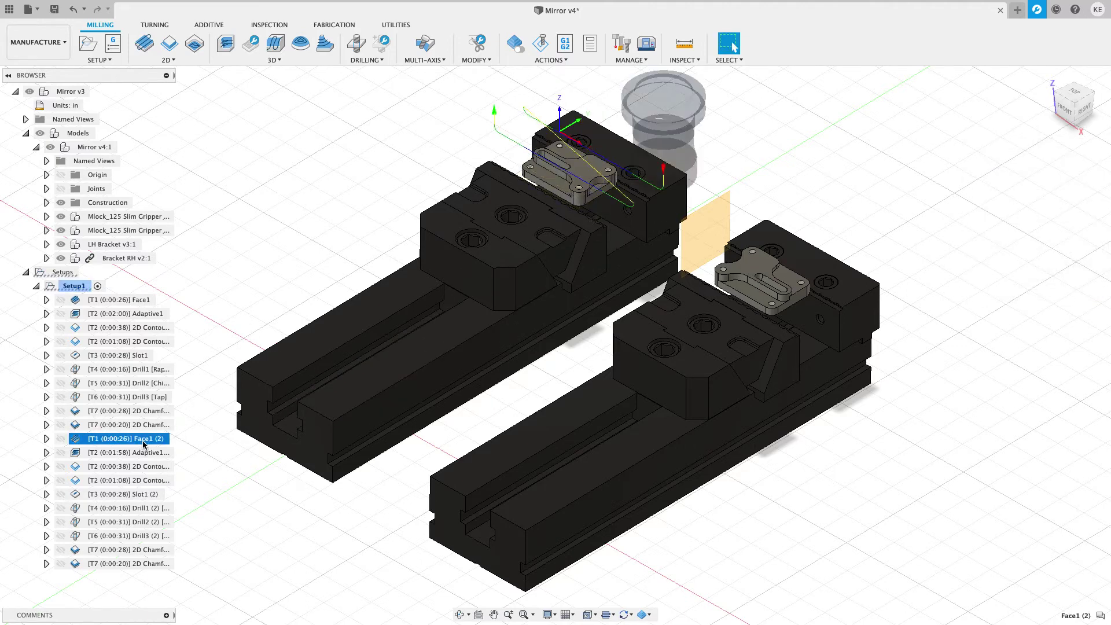
- Mirror the ten copied operations across Plane1 as Pattern3, dropping originals, with WCS offset 2
shift+click(144, 563)
right_click(143, 566)
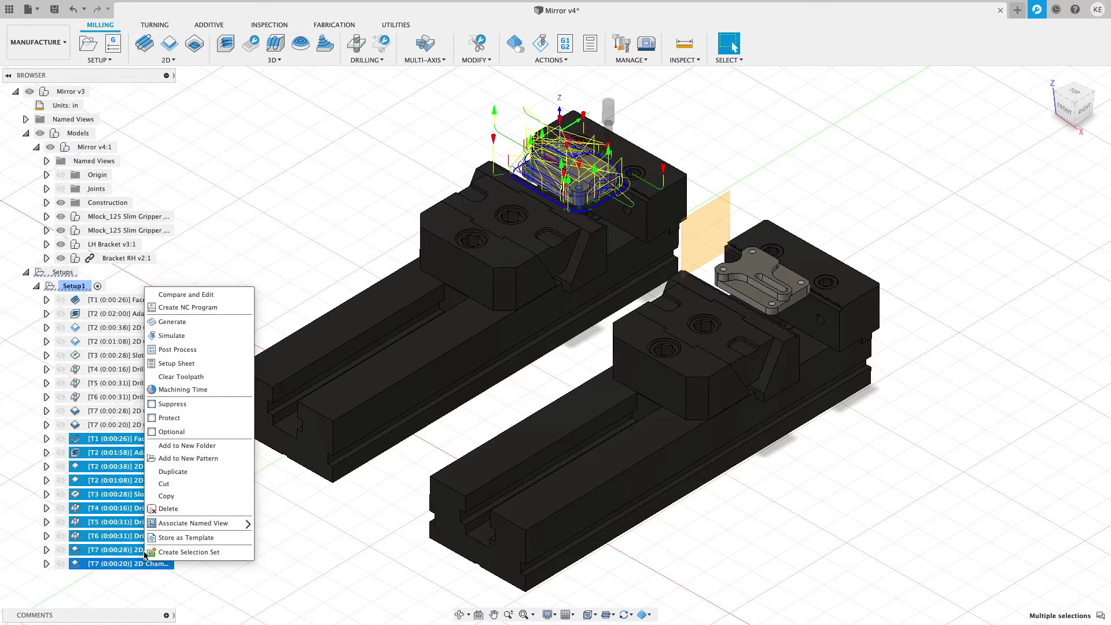
click(204, 458)
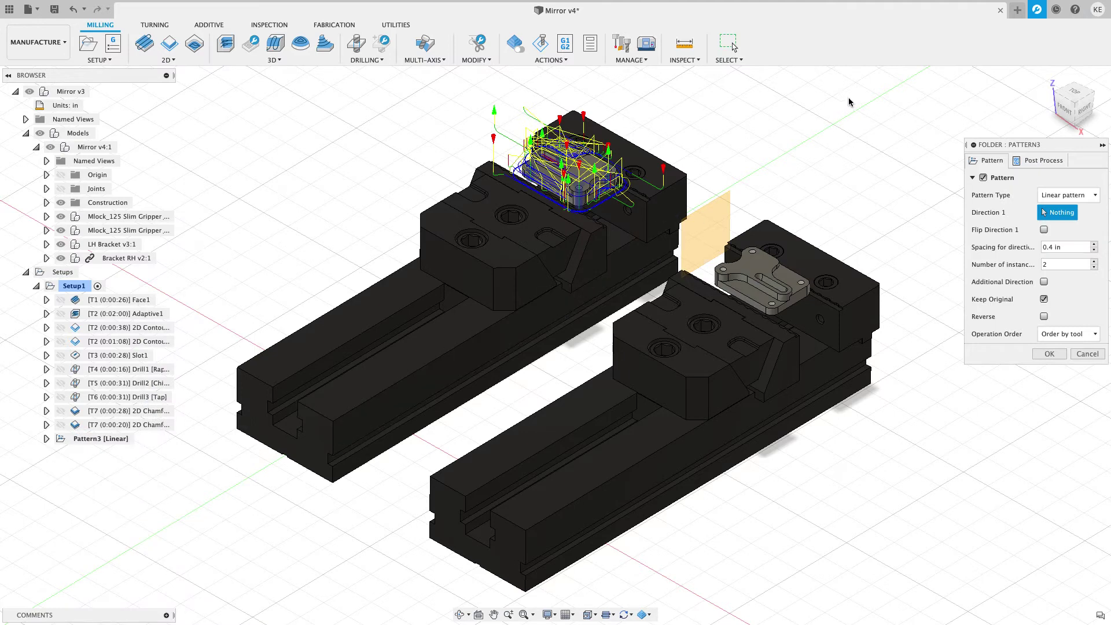
click(1062, 196)
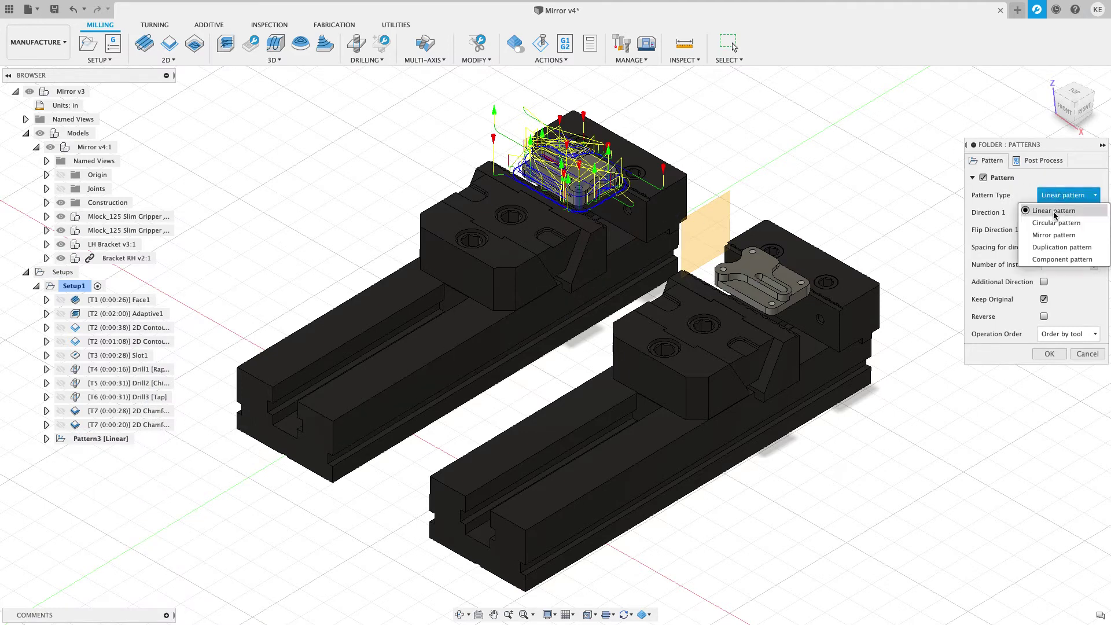
click(1048, 236)
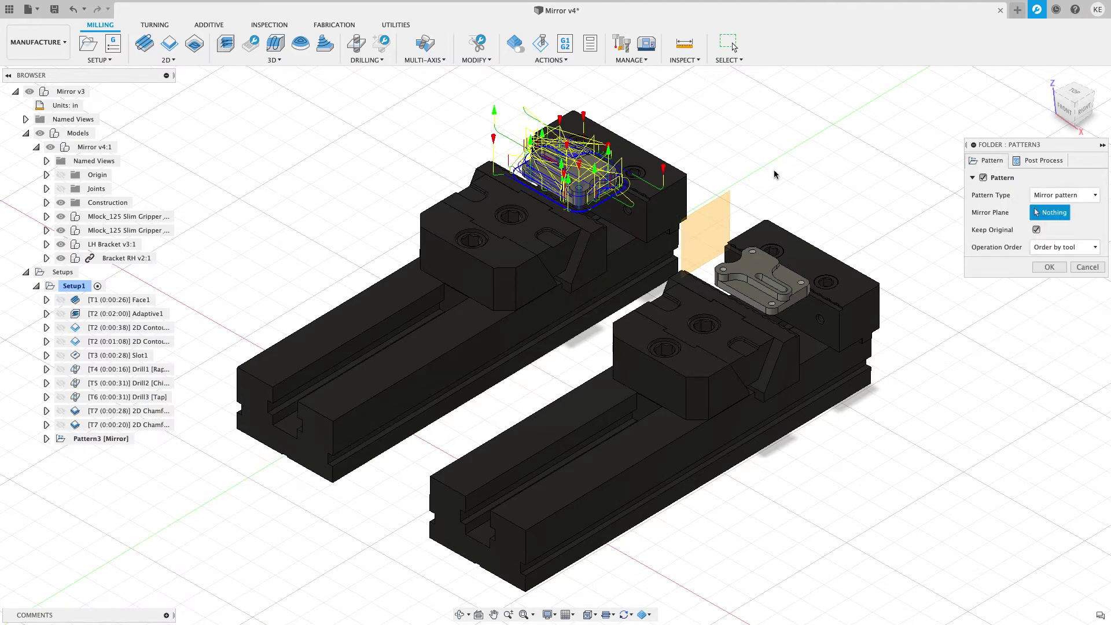
click(728, 206)
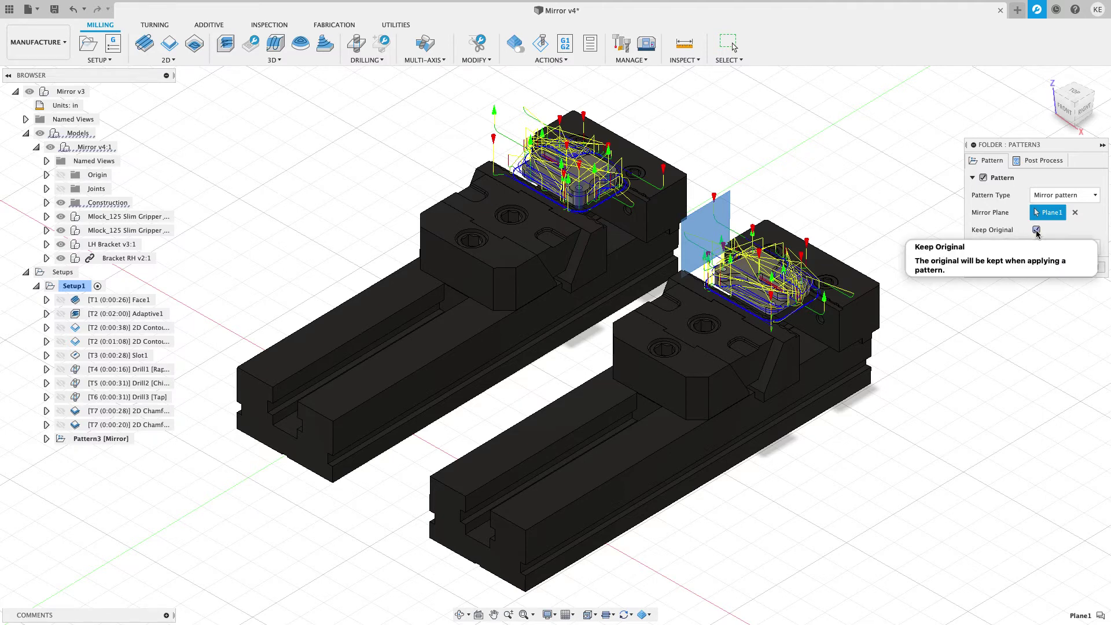
click(1036, 230)
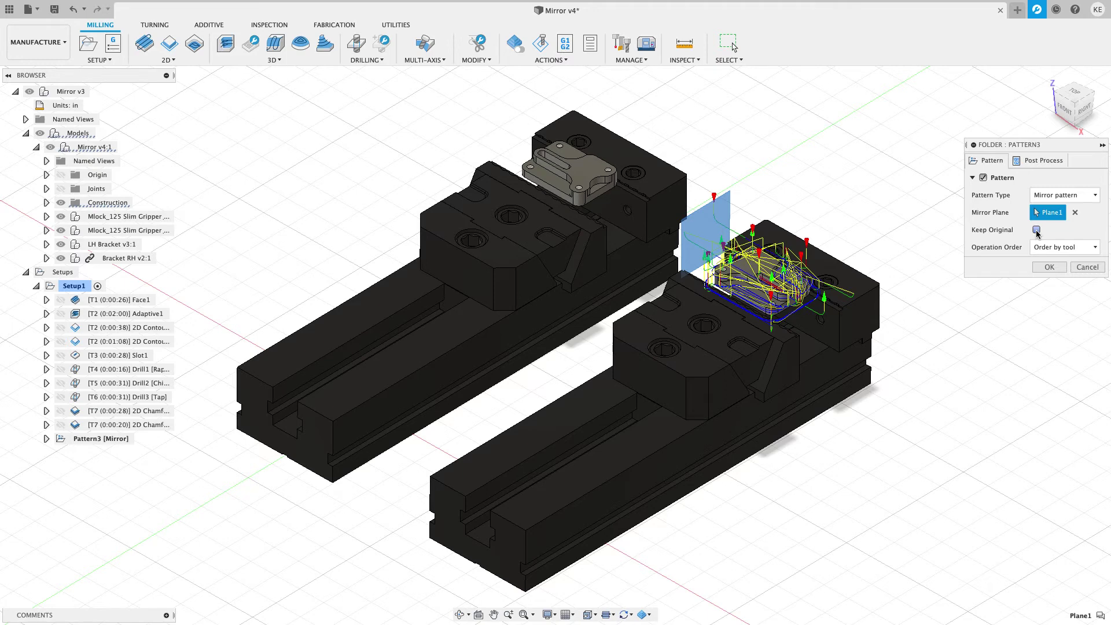
click(1046, 163)
click(975, 178)
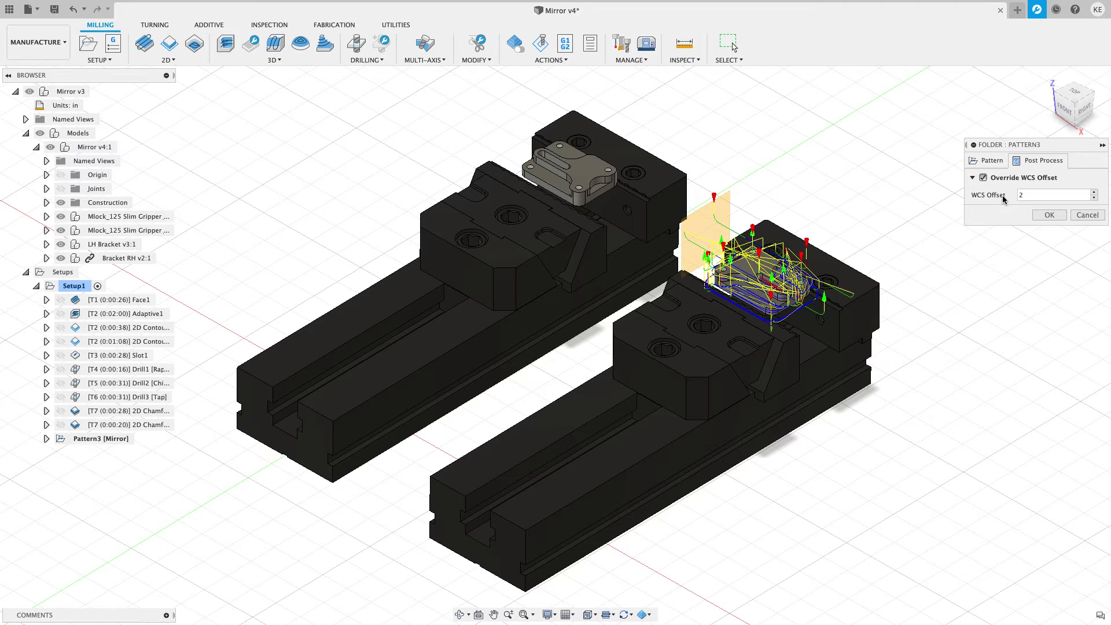
click(1050, 215)
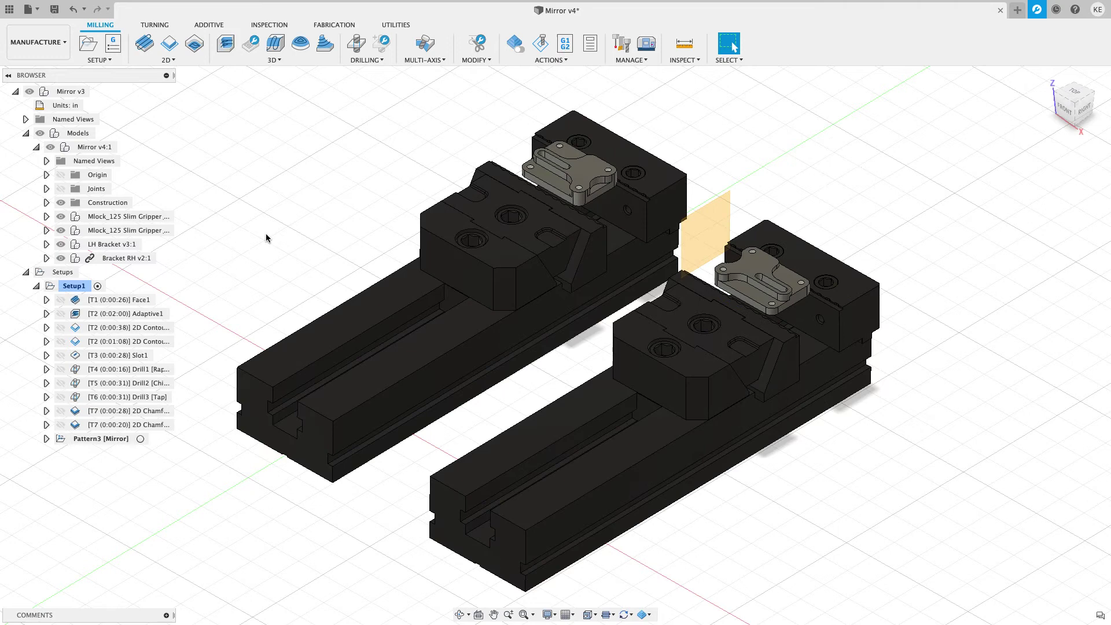
click(99, 439)
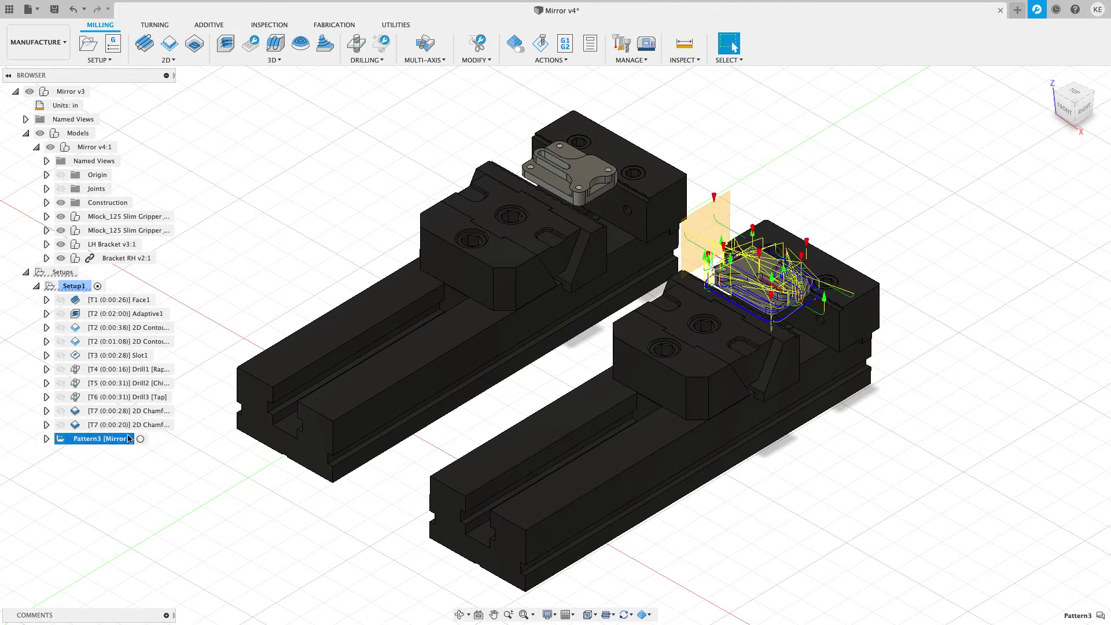
click(268, 196)
click(74, 286)
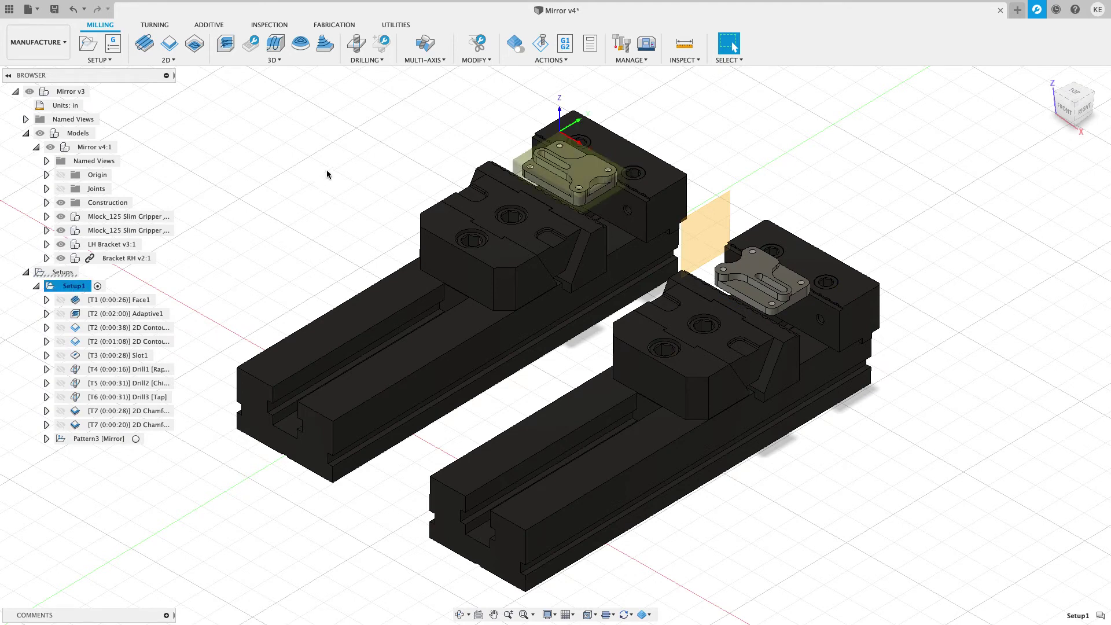
click(541, 47)
click(555, 570)
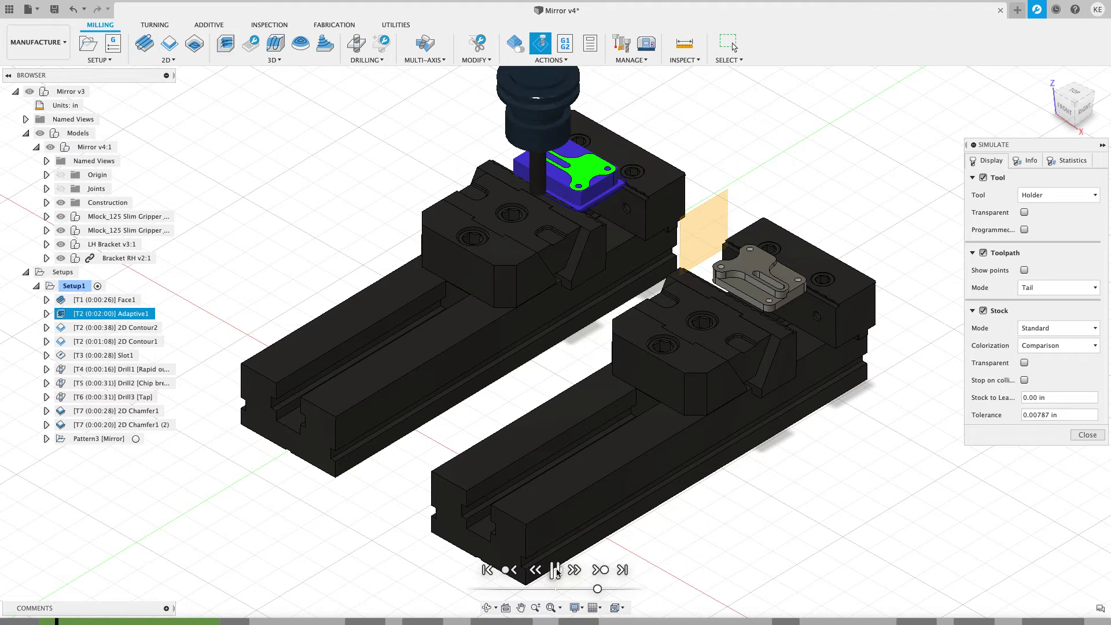
click(601, 570)
click(599, 570)
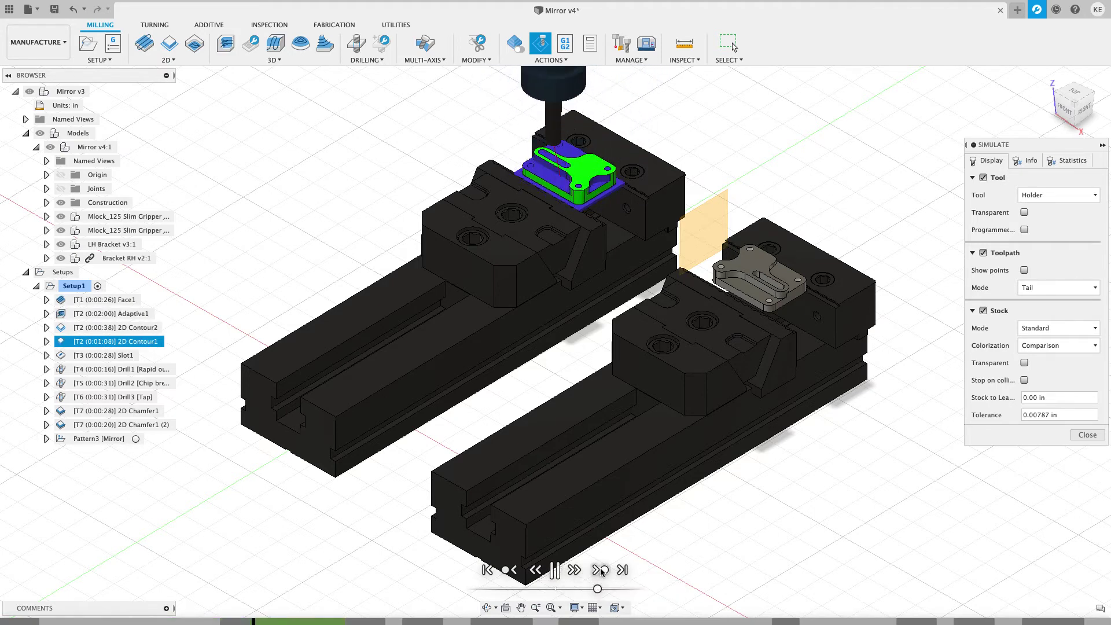
click(600, 570)
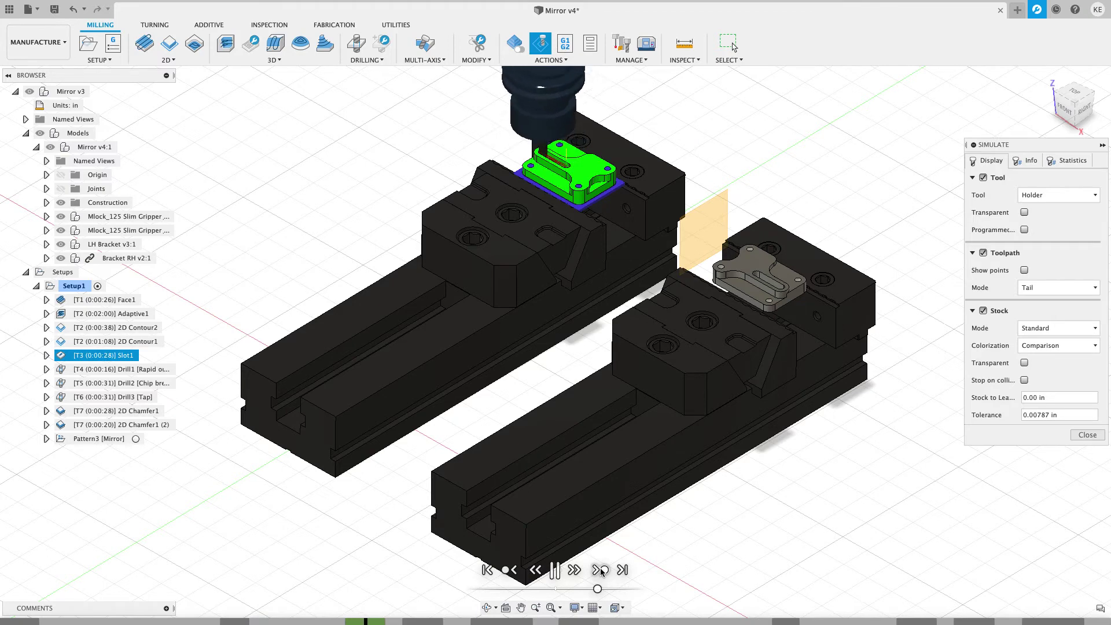
click(600, 569)
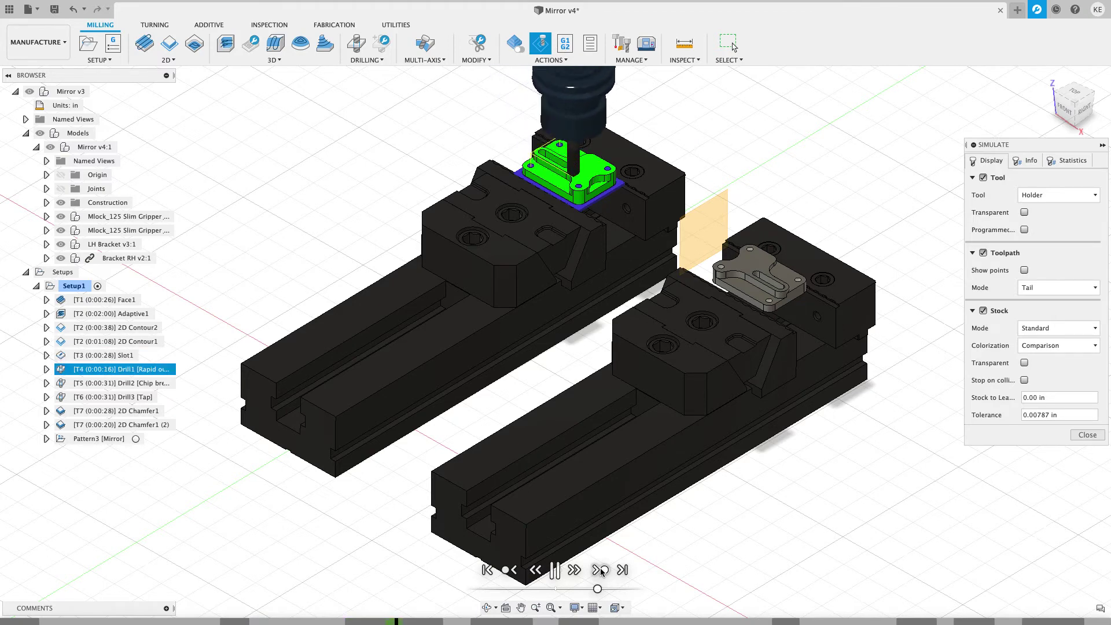
click(599, 570)
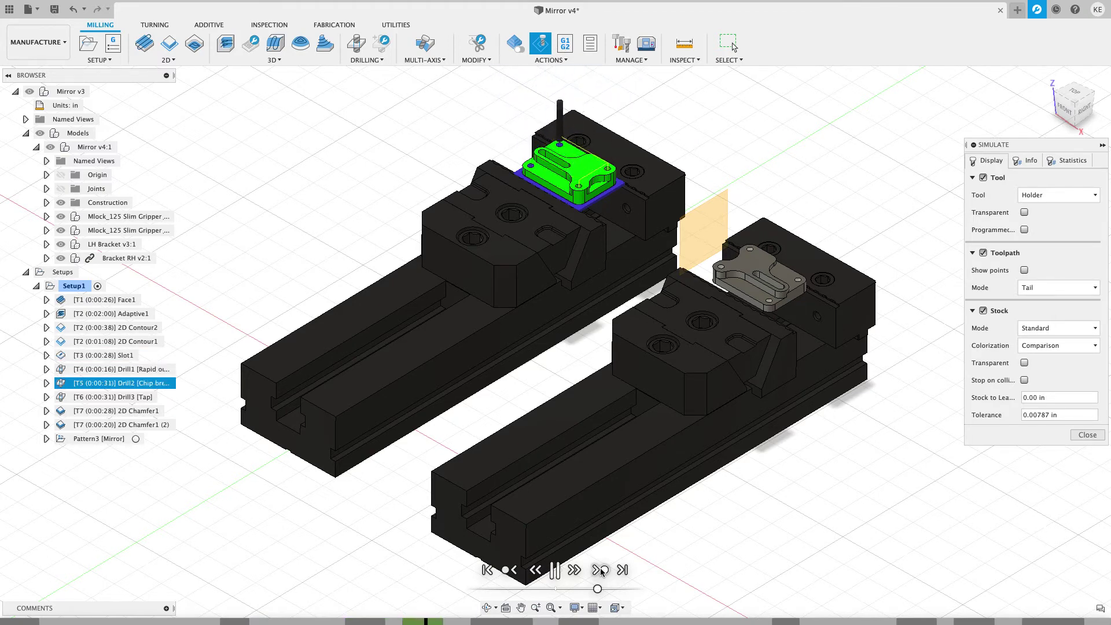
click(600, 570)
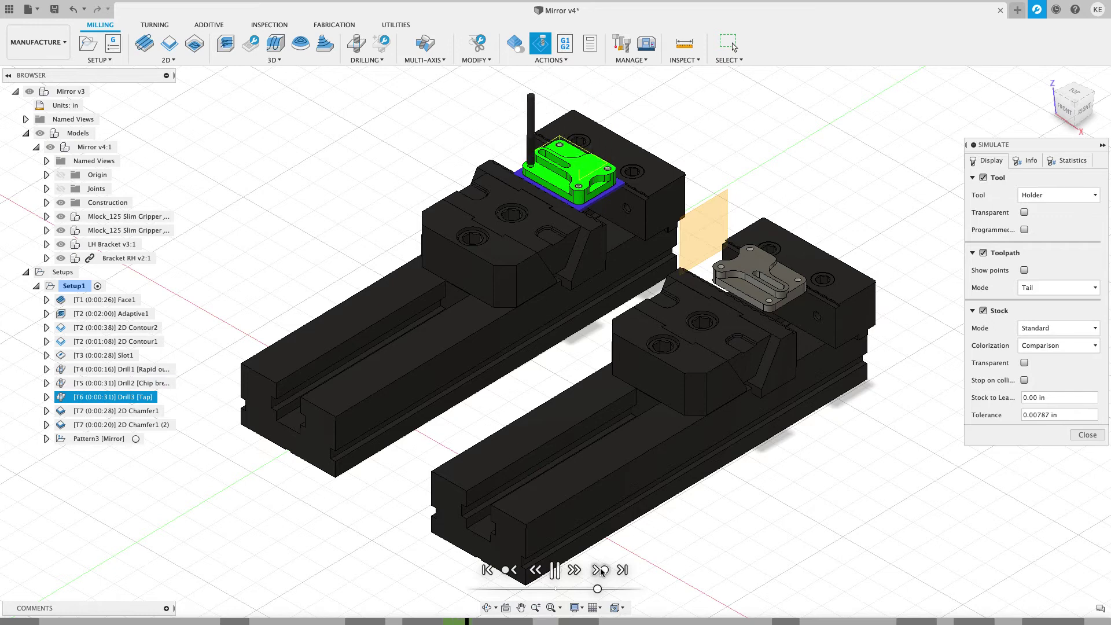
click(599, 569)
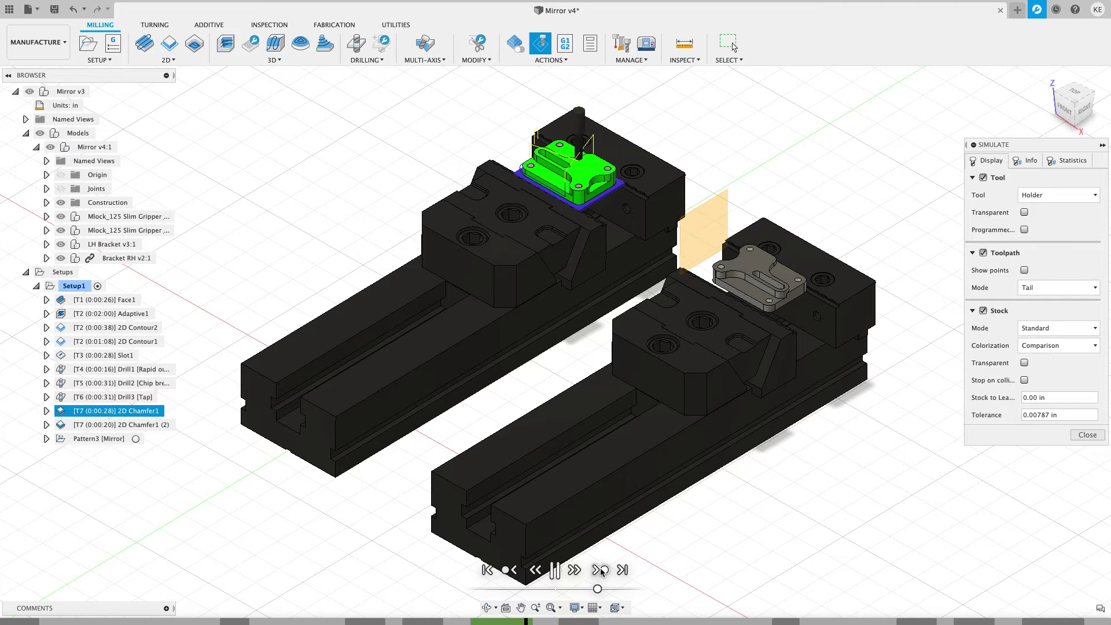
click(600, 570)
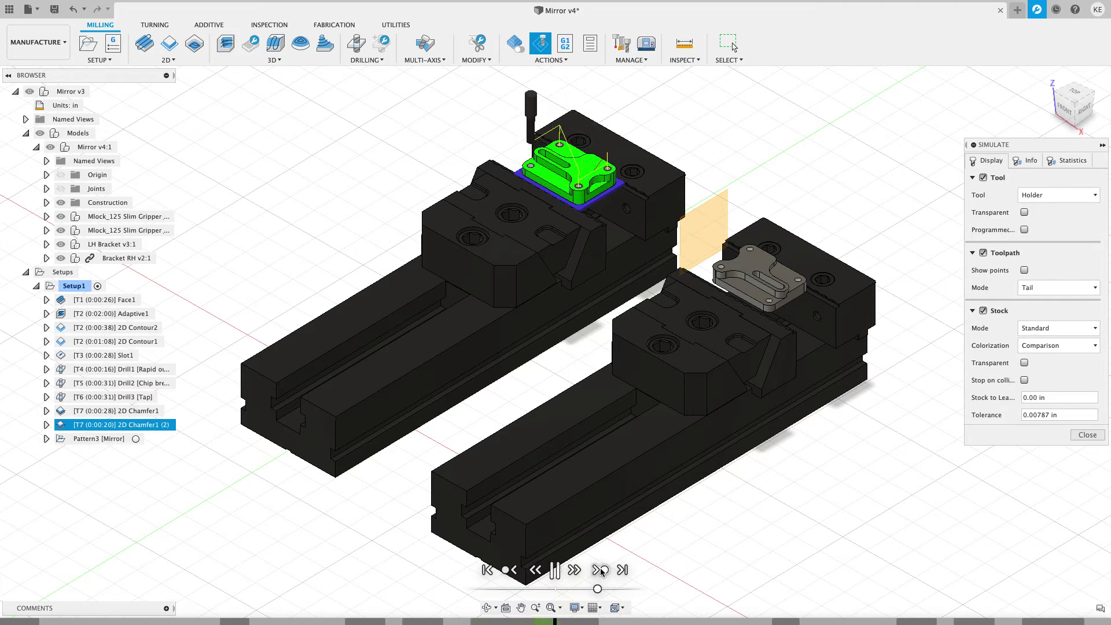
click(600, 570)
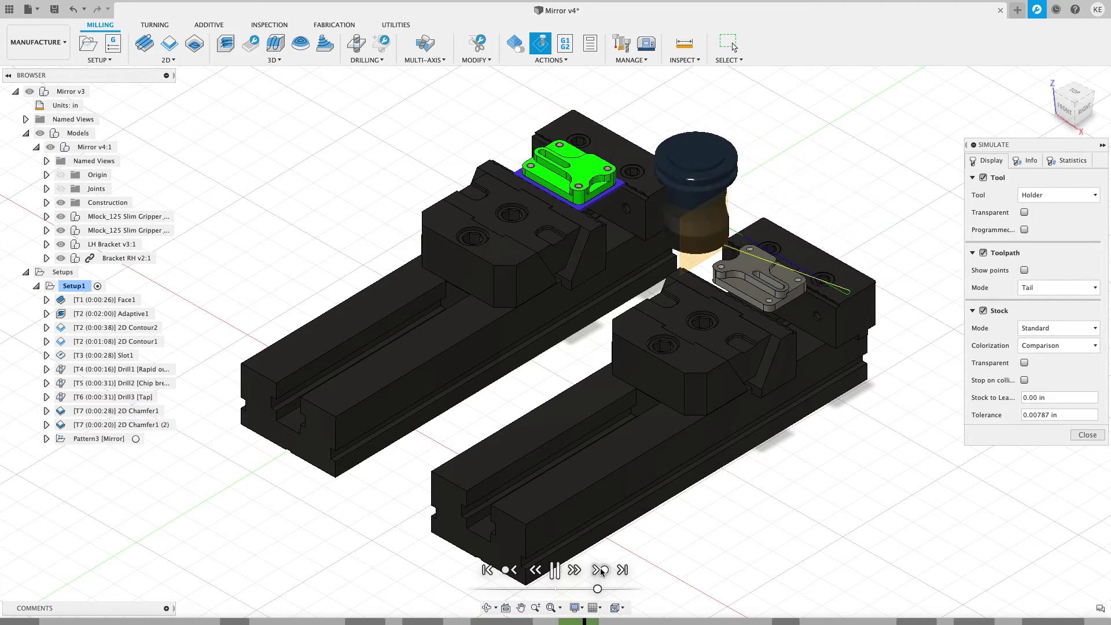
click(601, 571)
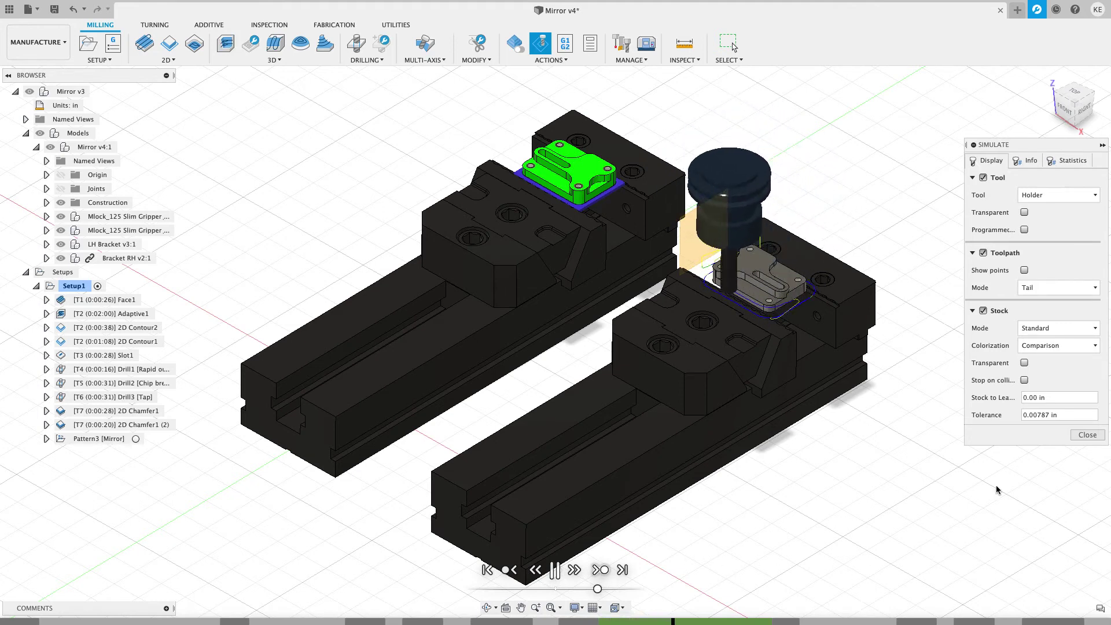
click(1088, 435)
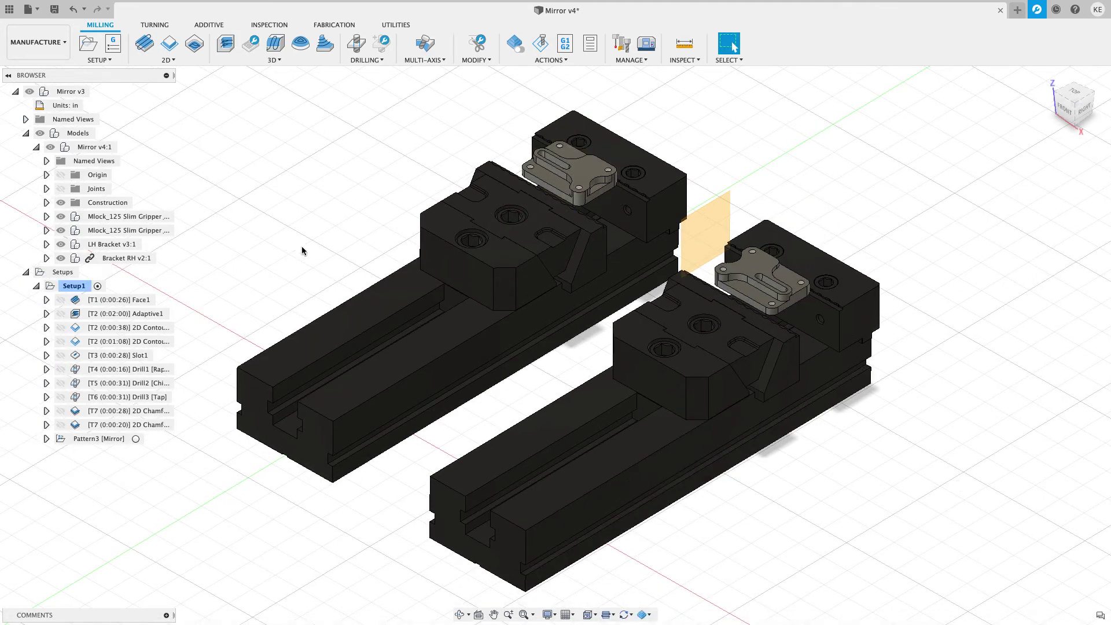
- Create NCProgram1 from Setup1 with operations reordered to minimize tool changes
click(74, 285)
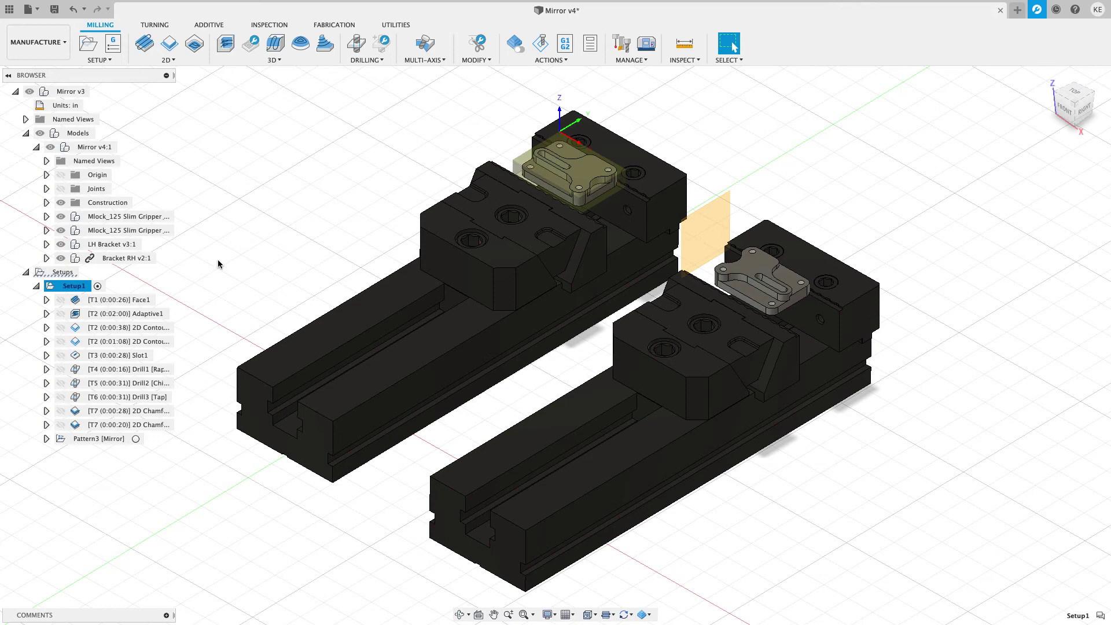
click(104, 61)
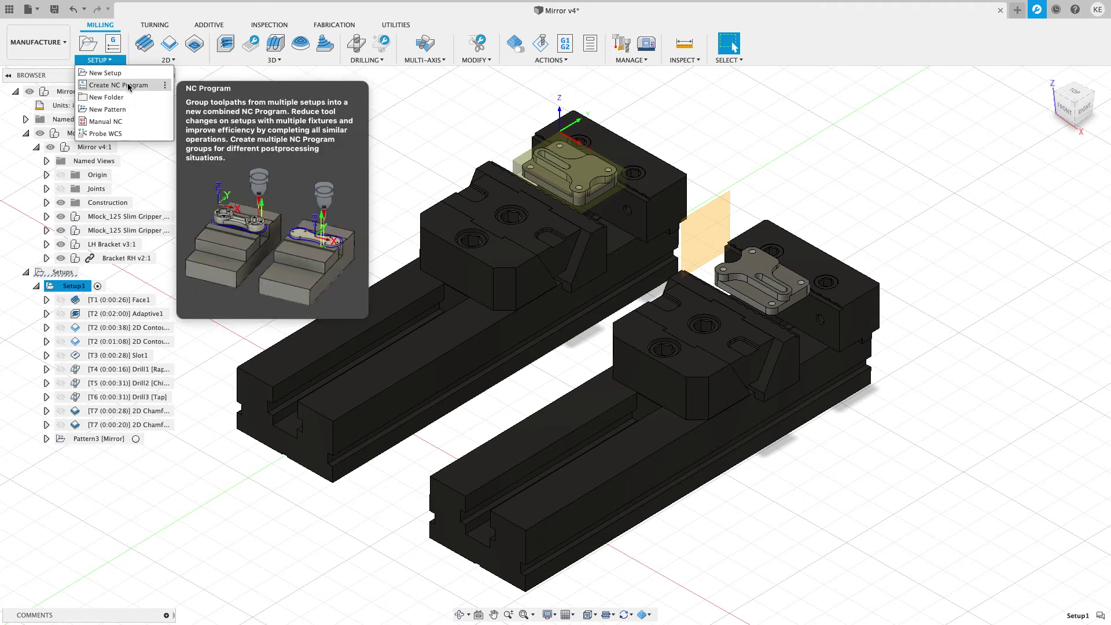
click(118, 85)
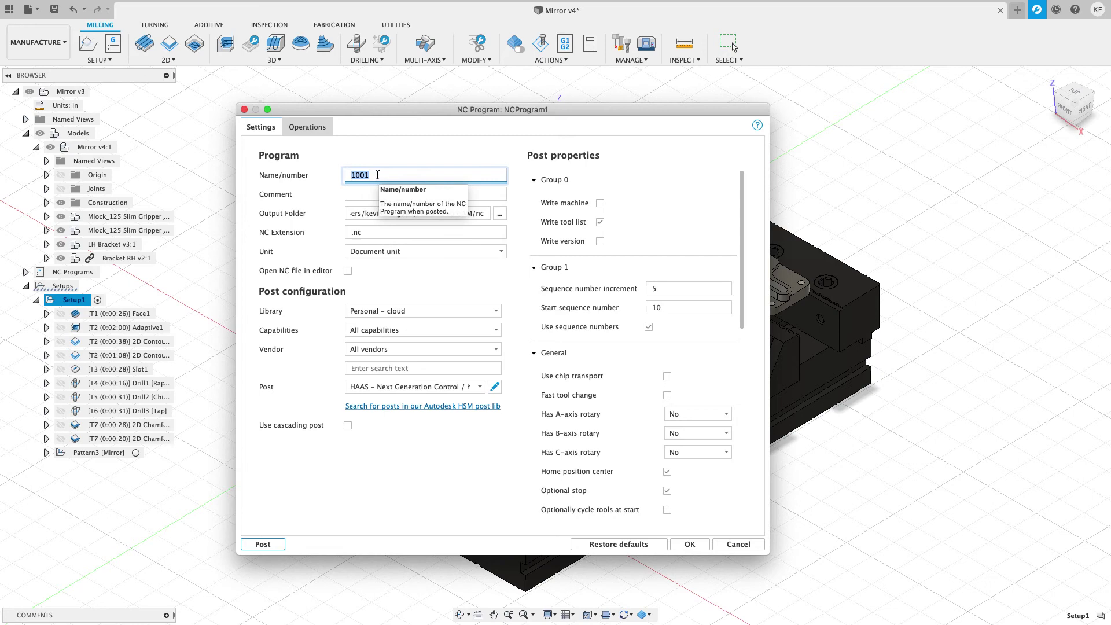
click(324, 127)
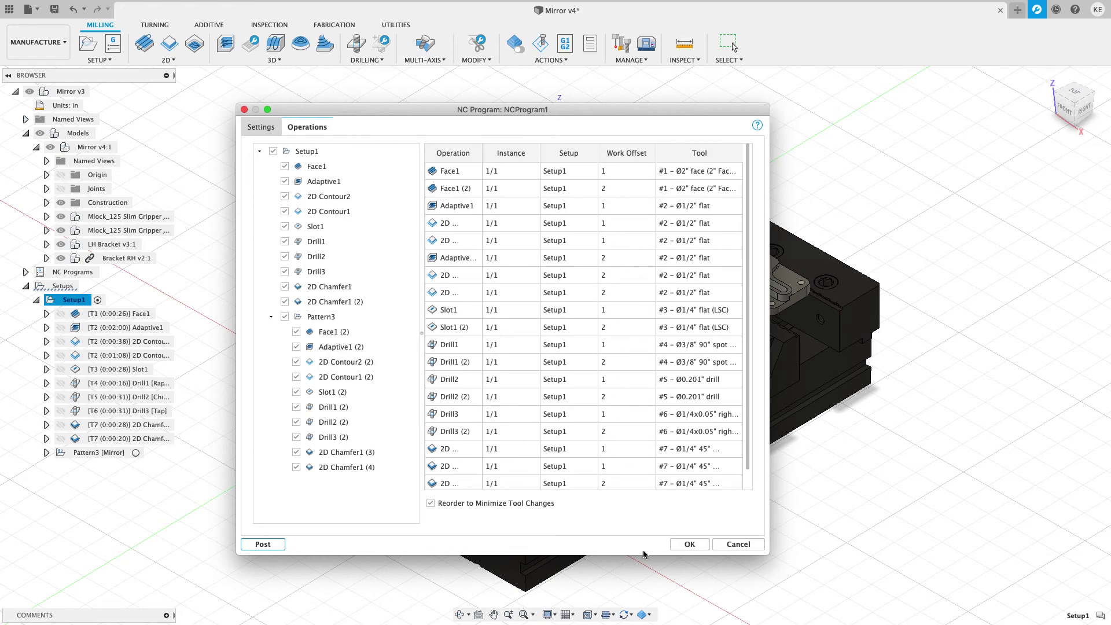
click(690, 544)
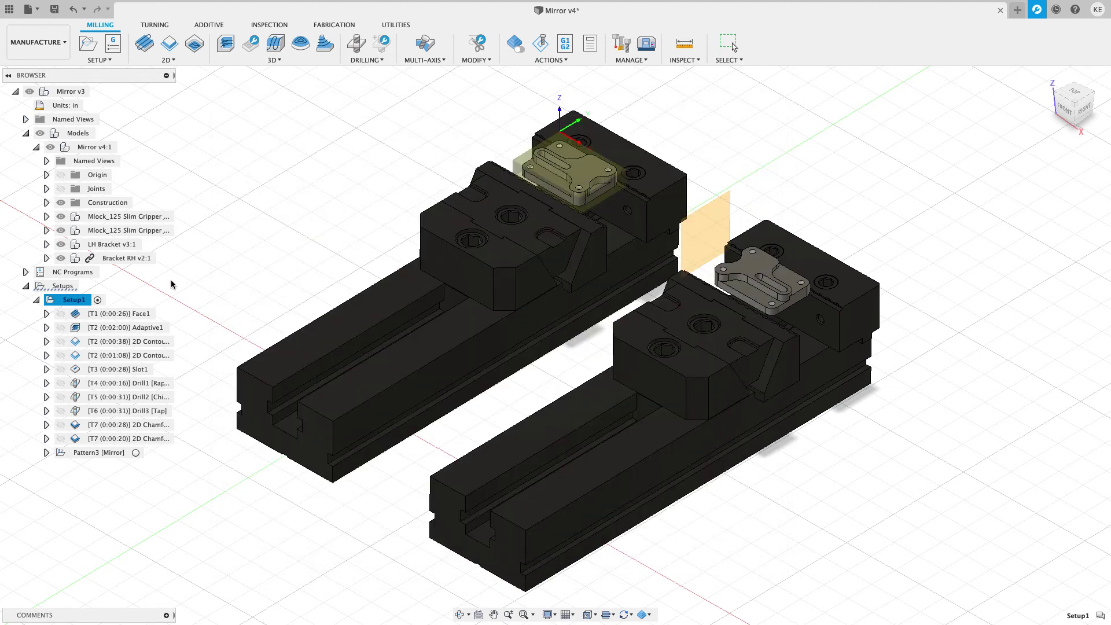
- Simulate NCProgram1, playing it and skipping ahead to 2D Contour2 and 2D Contour1
click(74, 284)
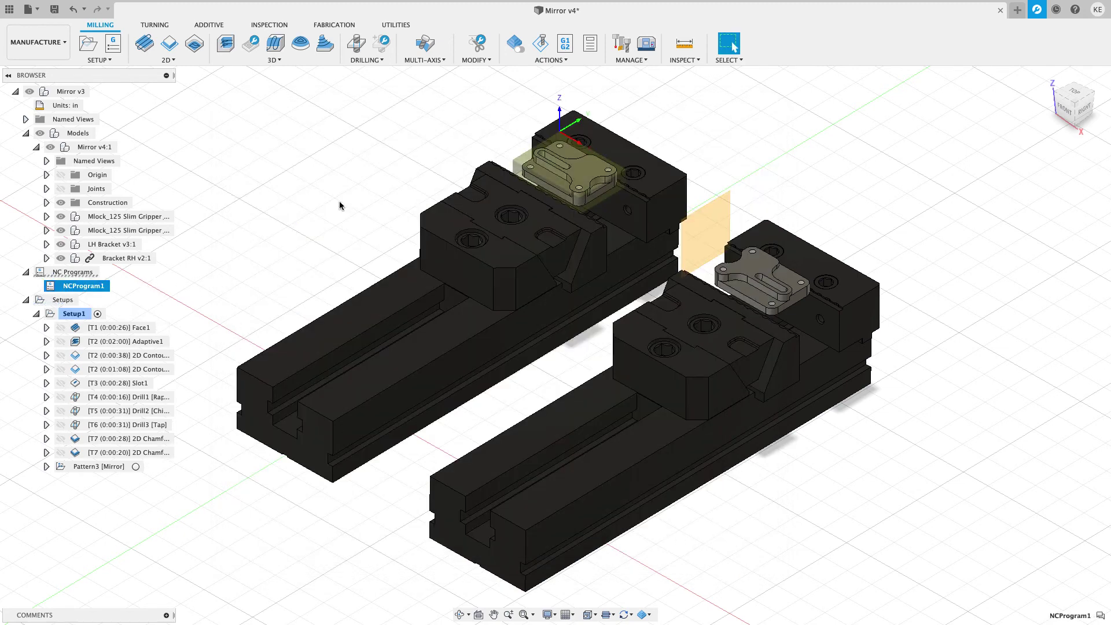
click(541, 45)
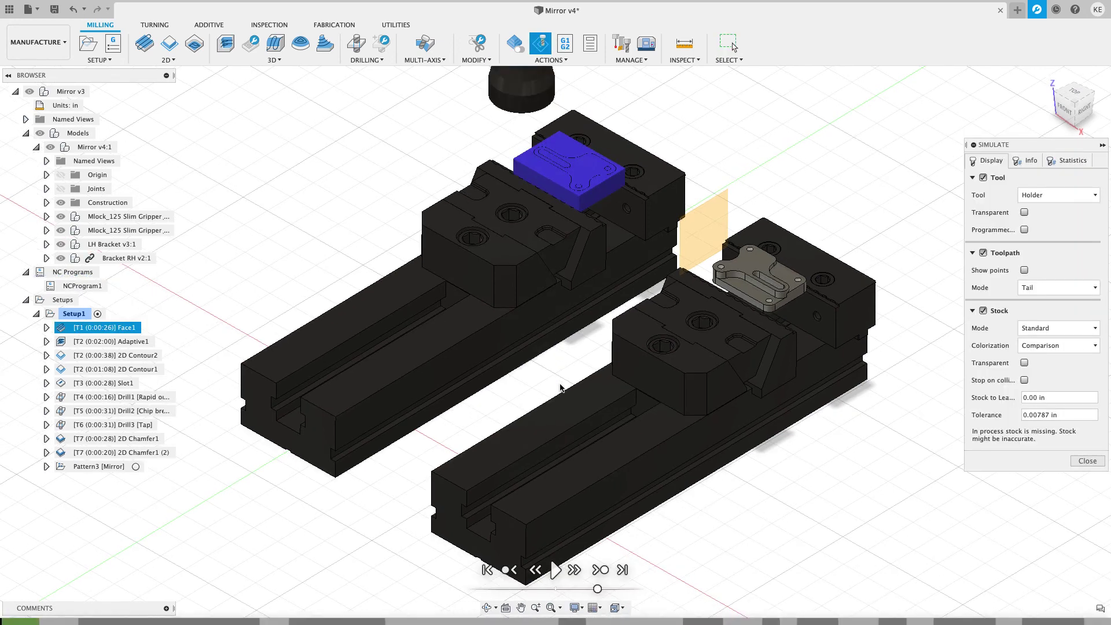
click(555, 570)
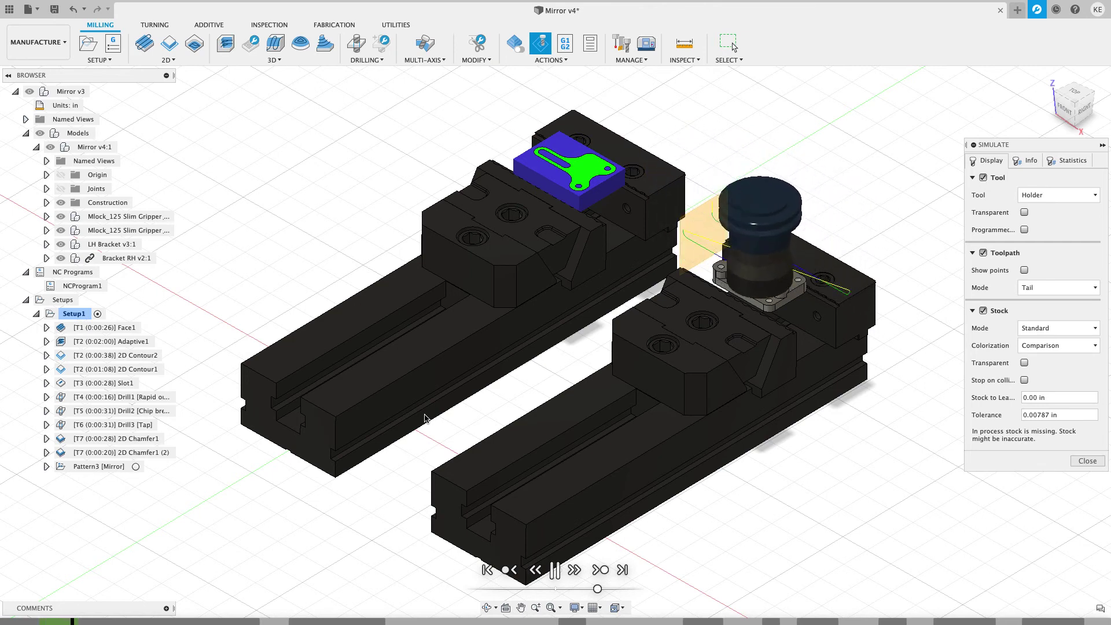
click(601, 569)
click(602, 569)
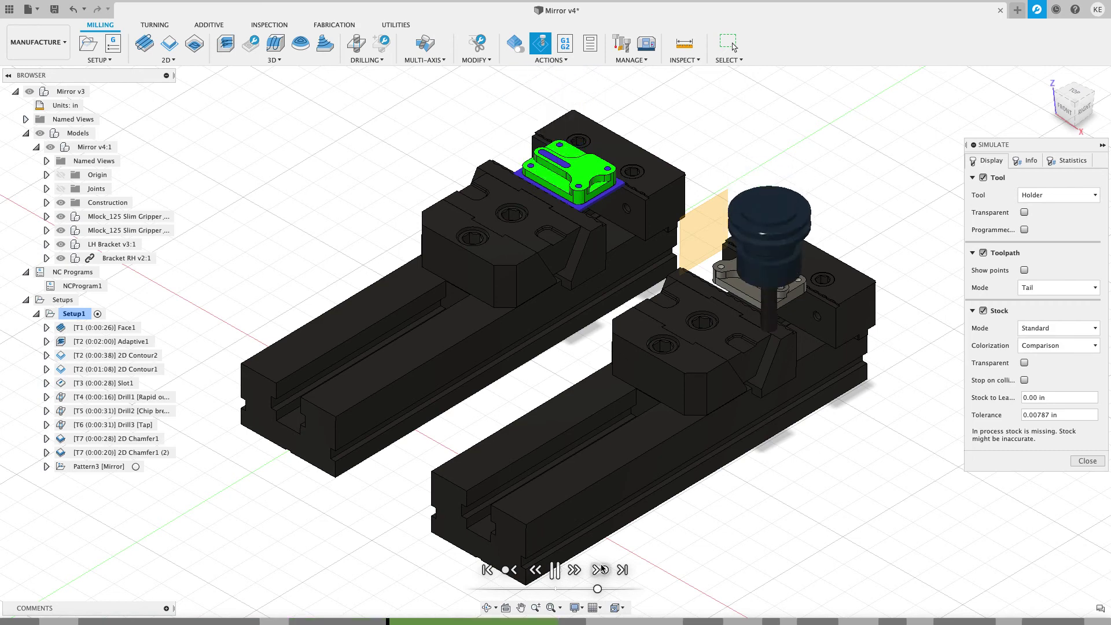